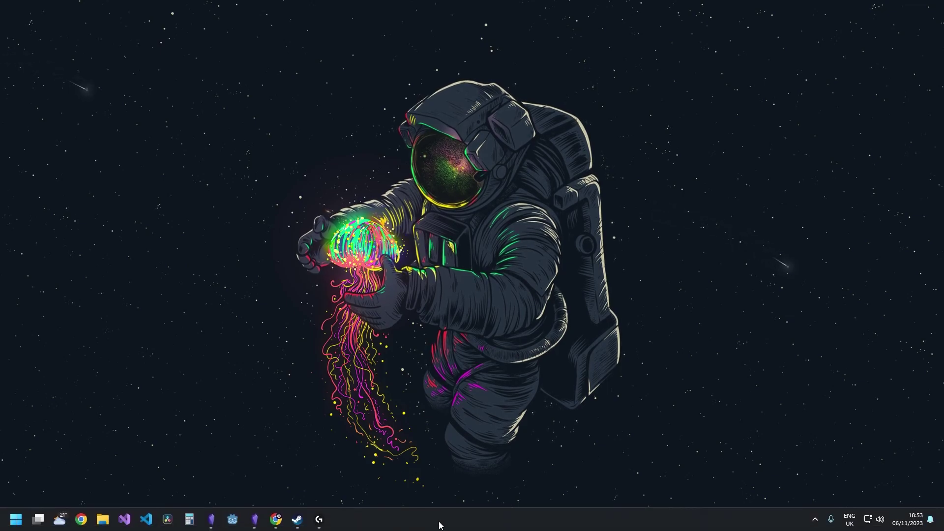
Open Chrome on godotengine.org, reload it, and scroll through the home page.
click(281, 520)
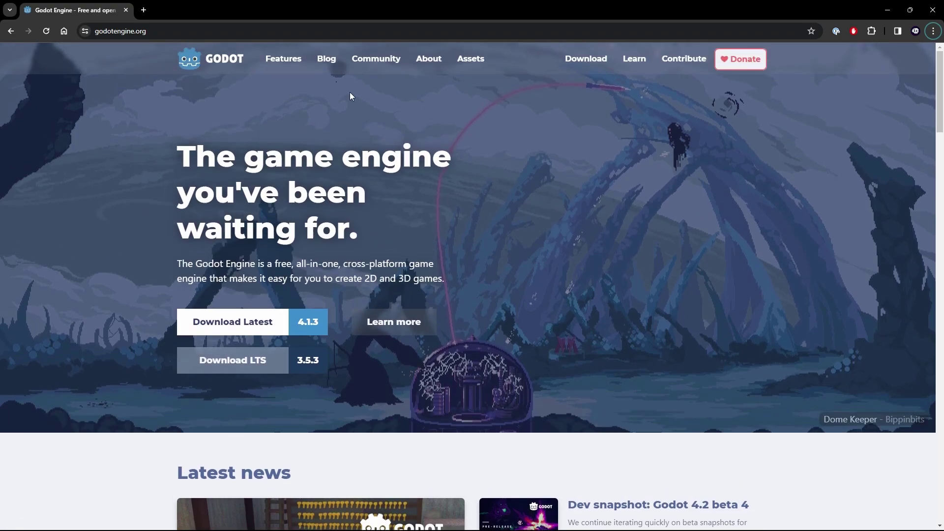
click(46, 32)
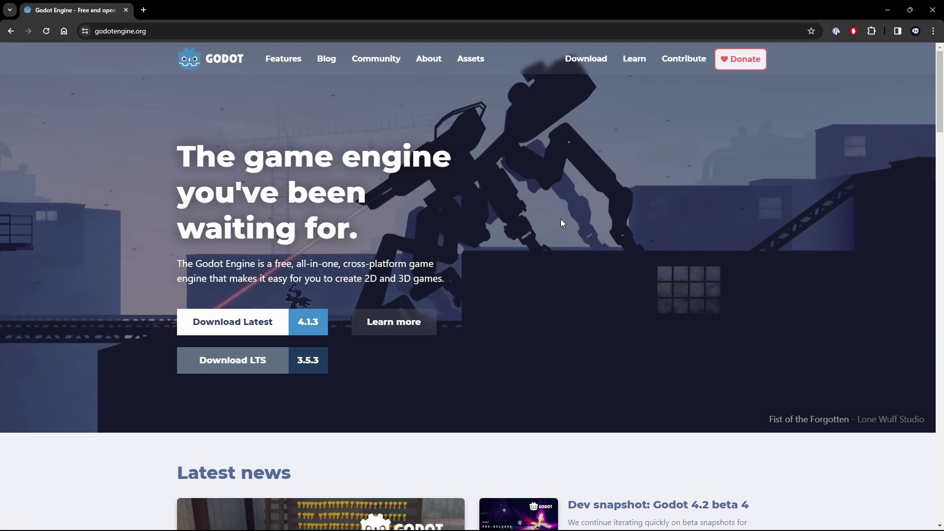
scroll(464, 242, down, 2)
scroll(464, 242, up, 2)
scroll(126, 151, down, 5)
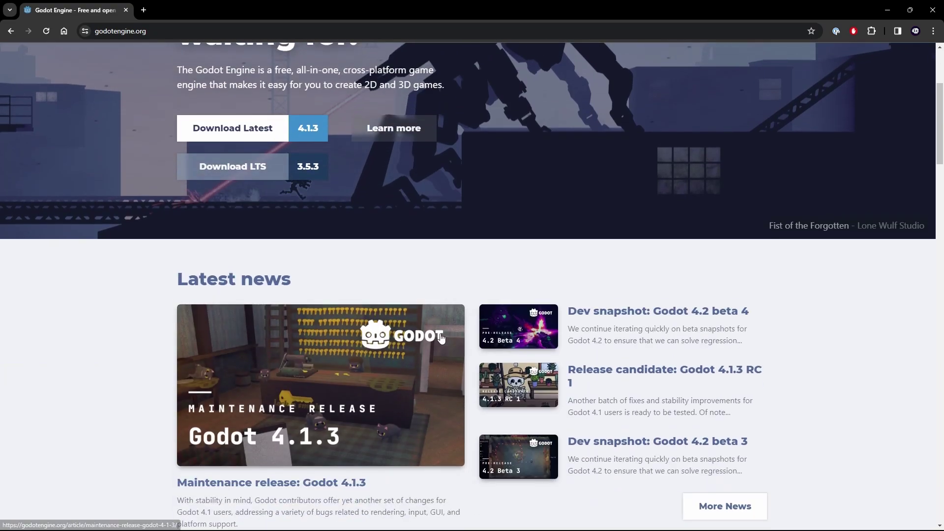
scroll(118, 162, down, 2)
scroll(108, 173, up, 1)
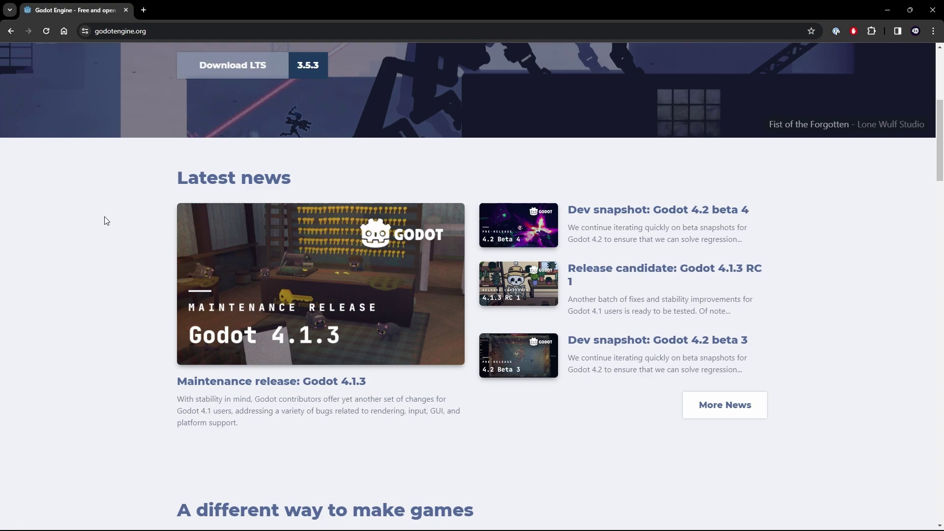
scroll(128, 322, down, 1)
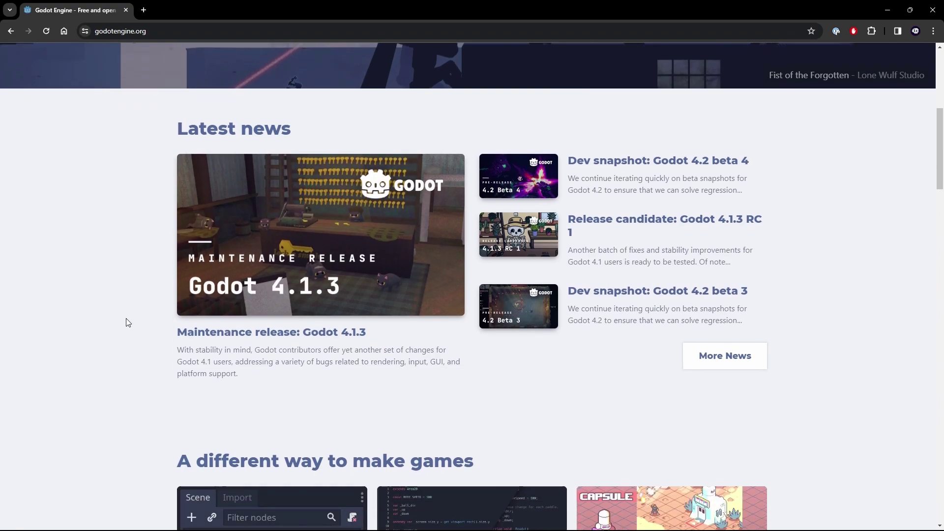
scroll(128, 323, down, 8)
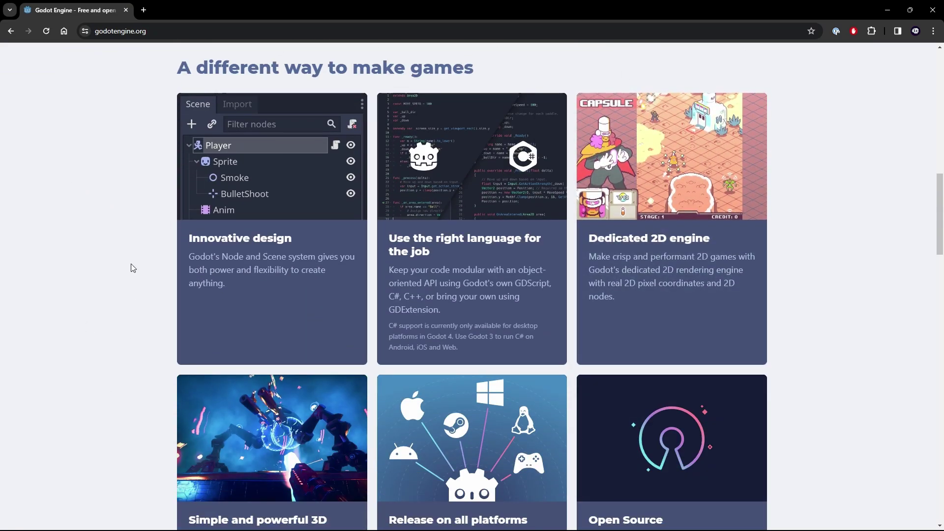
scroll(138, 290, down, 3)
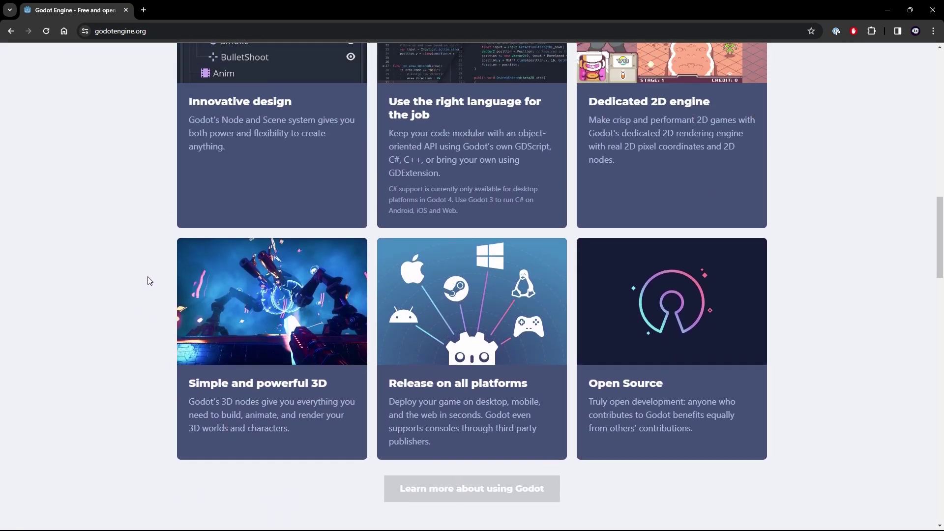
scroll(150, 281, up, 18)
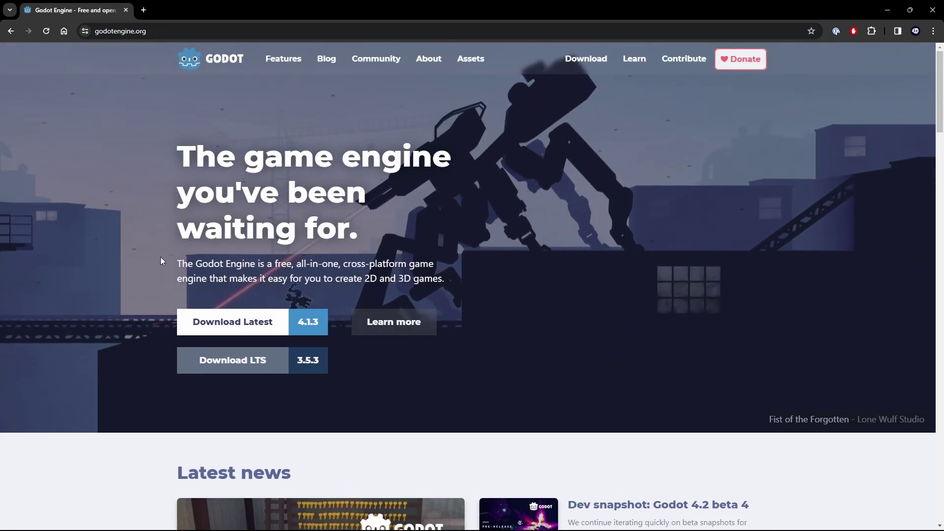
Go to the Features page and advance the game showcase carousel until Brotato appears.
click(282, 62)
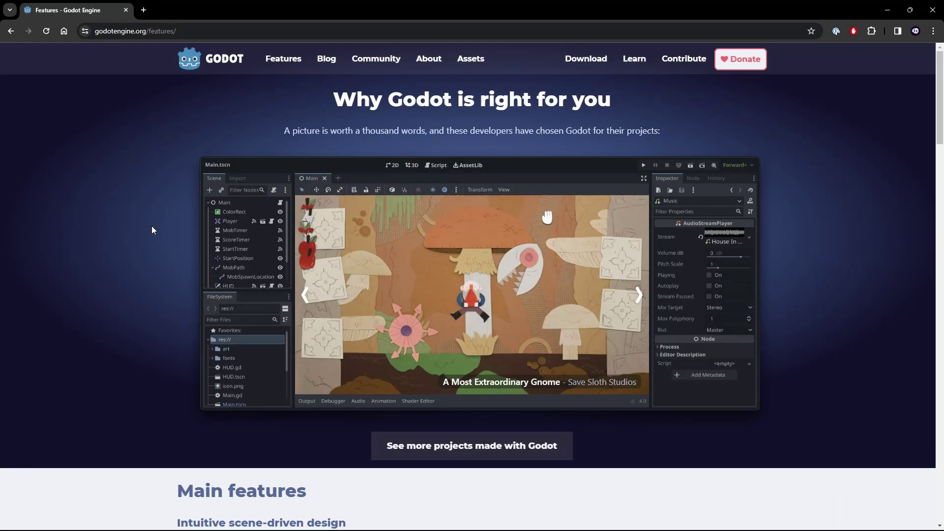
scroll(147, 226, down, 1)
scroll(122, 235, up, 1)
click(639, 294)
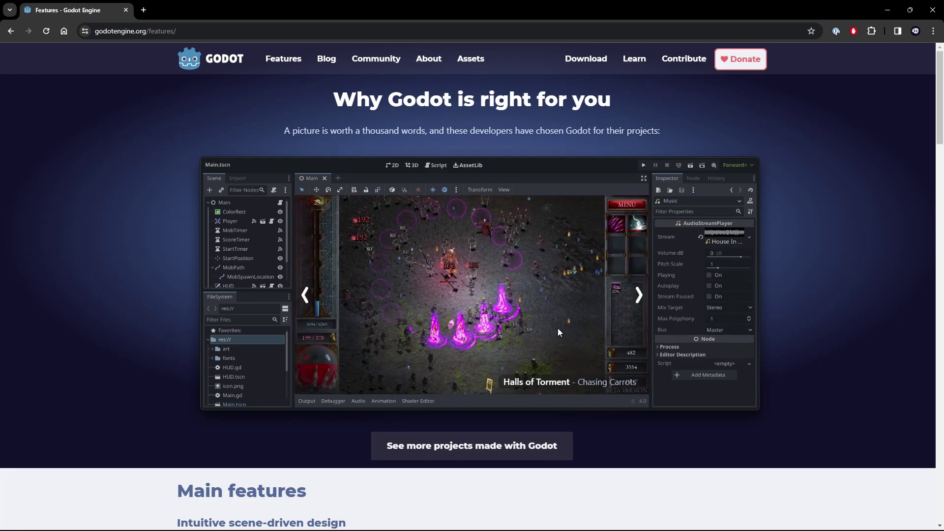
click(649, 280)
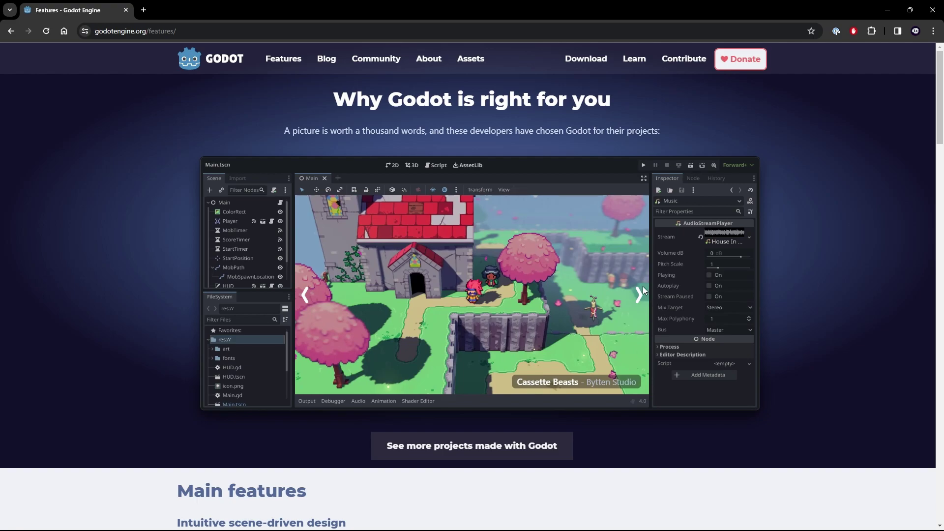
click(643, 299)
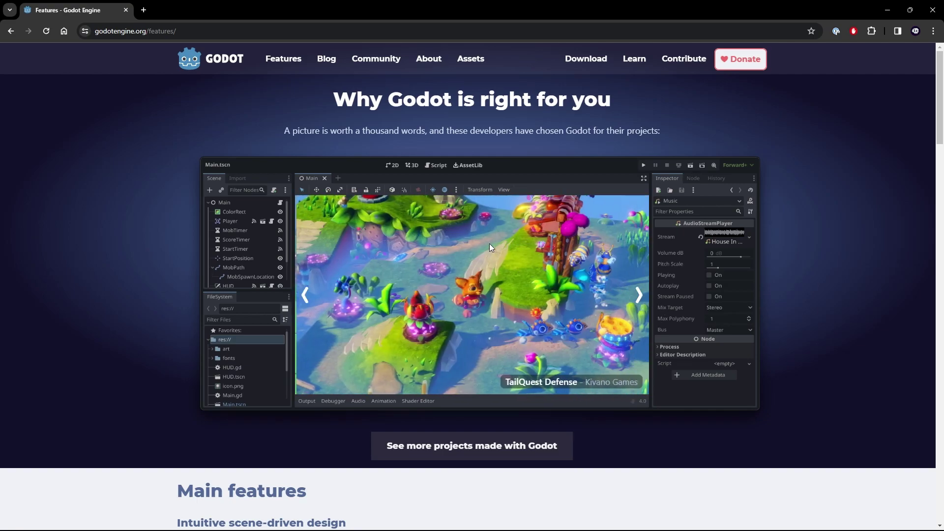
click(643, 301)
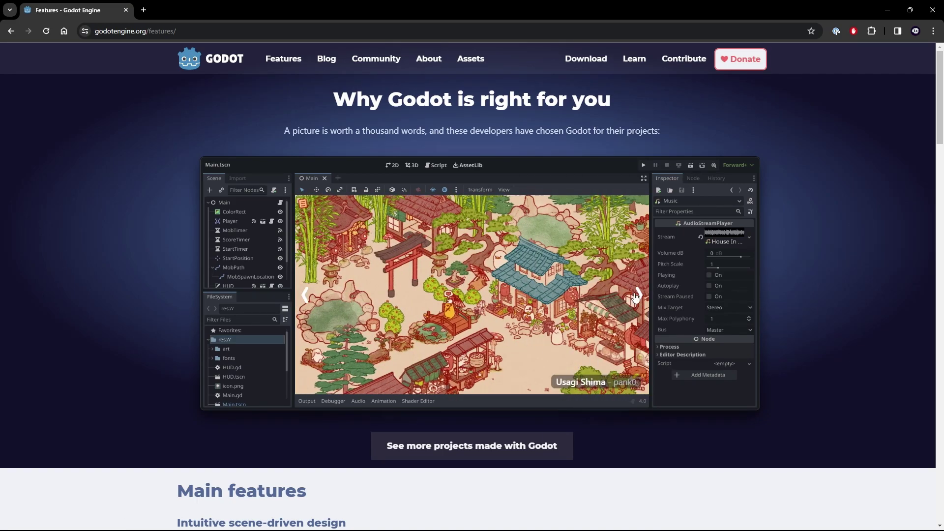
click(639, 296)
click(640, 296)
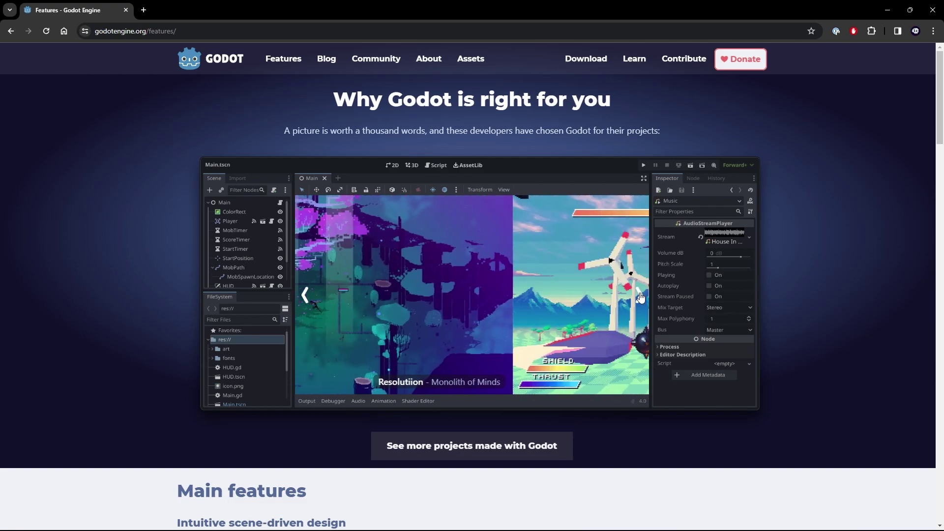
click(634, 292)
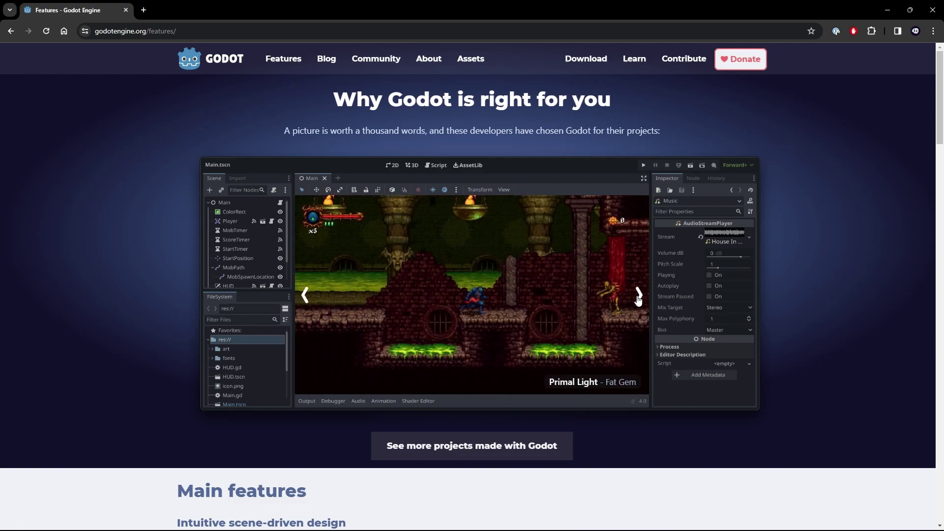
click(630, 296)
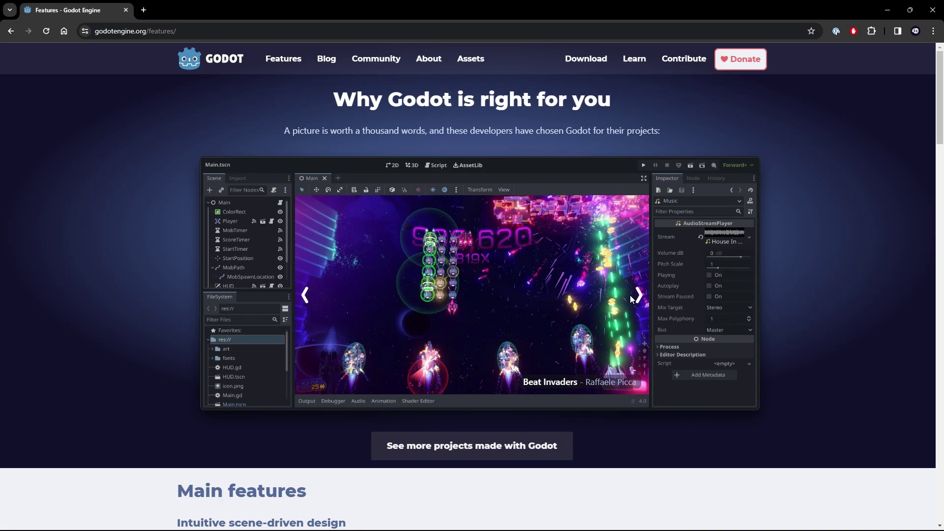
click(636, 298)
click(638, 296)
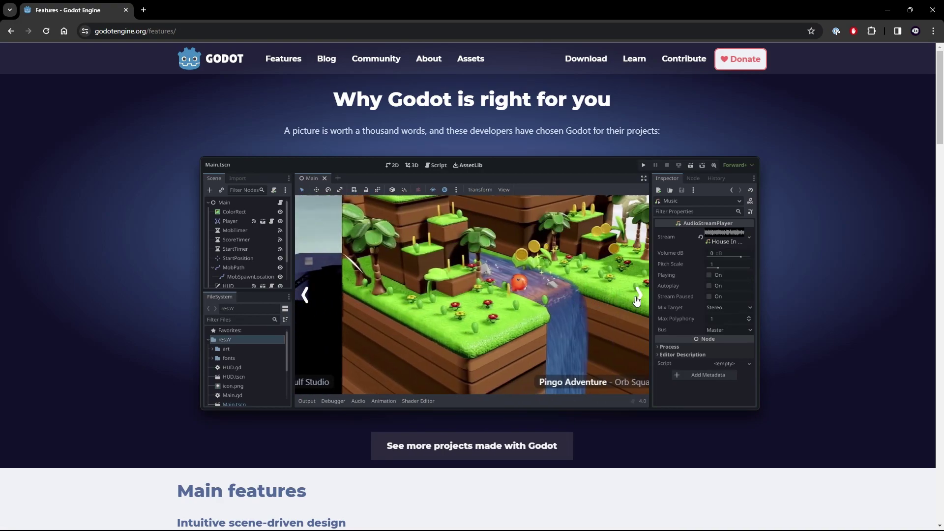
click(638, 297)
click(638, 297)
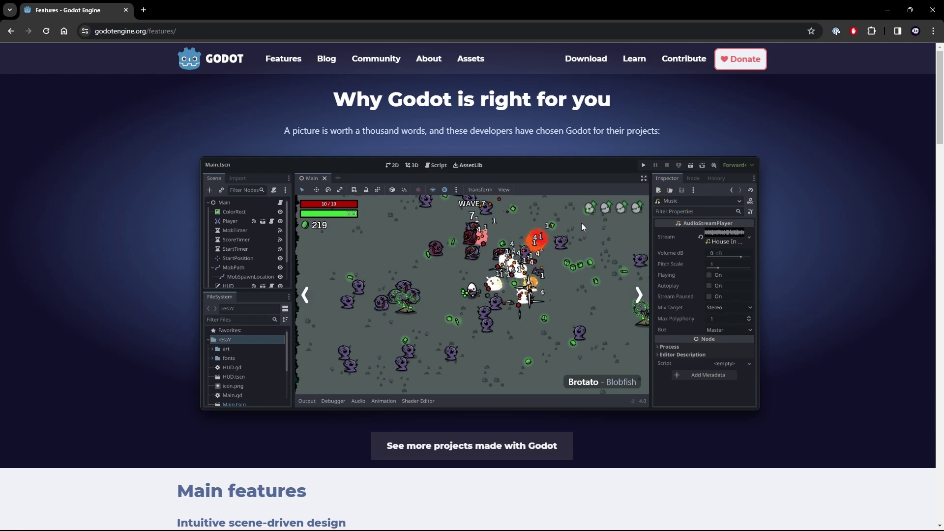
Scroll down through the Main features section and back up.
scroll(566, 221, down, 9)
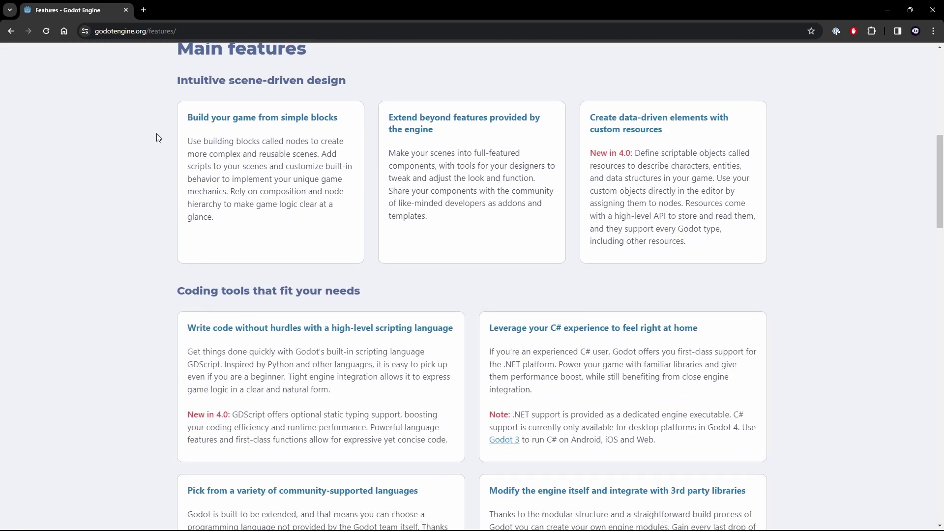
scroll(529, 172, down, 1)
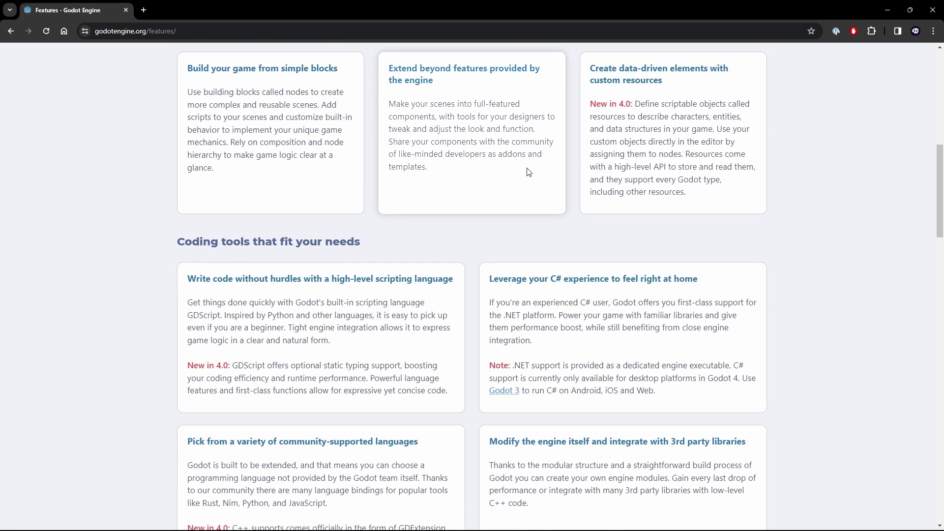
scroll(170, 219, down, 3)
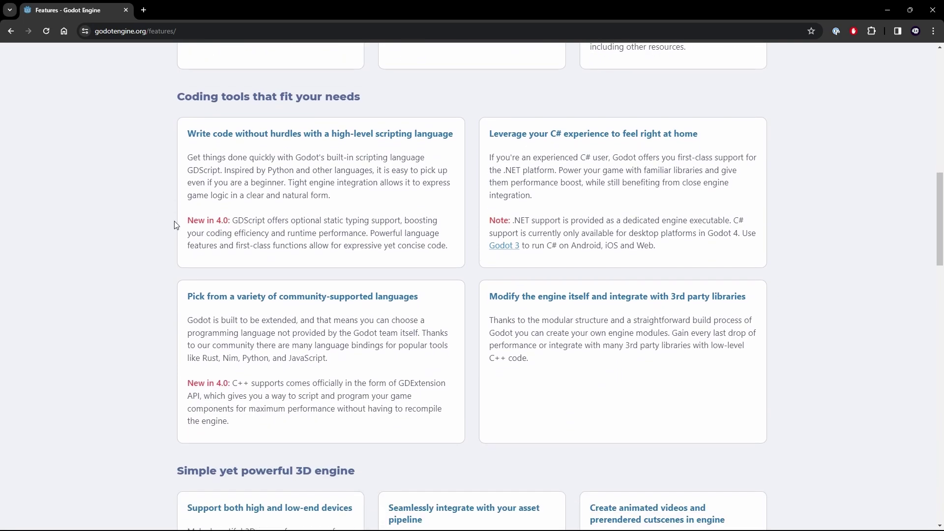
scroll(176, 225, down, 1)
scroll(176, 225, down, 6)
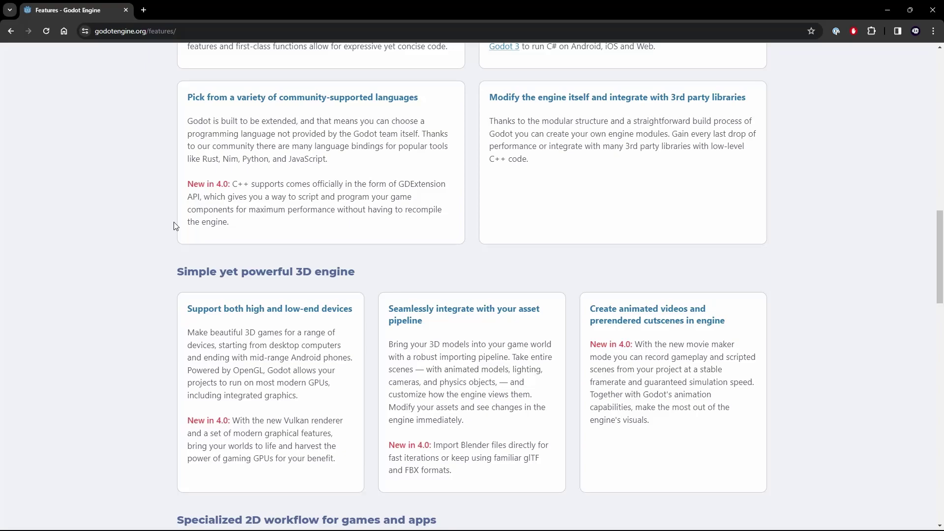
scroll(175, 226, up, 20)
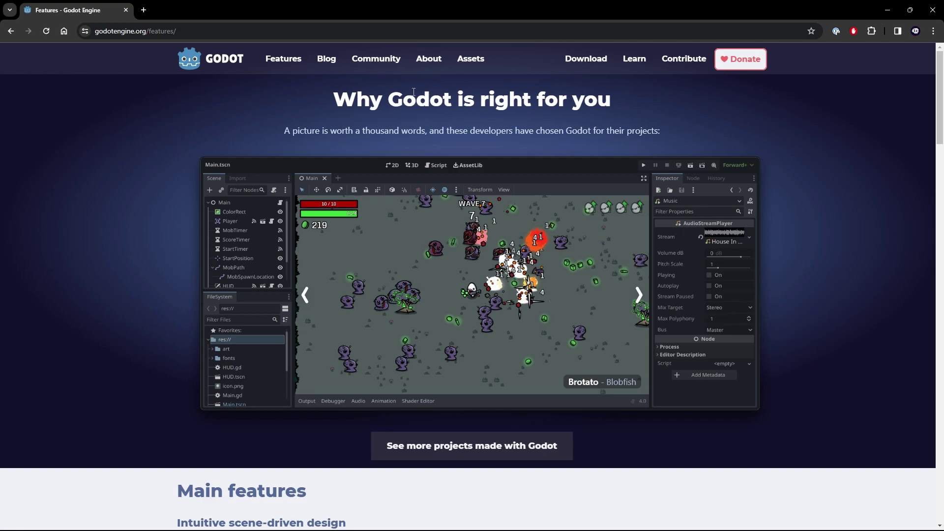
Open the Godot 4 for Windows download page and highlight the .NET build's C# support text.
click(584, 65)
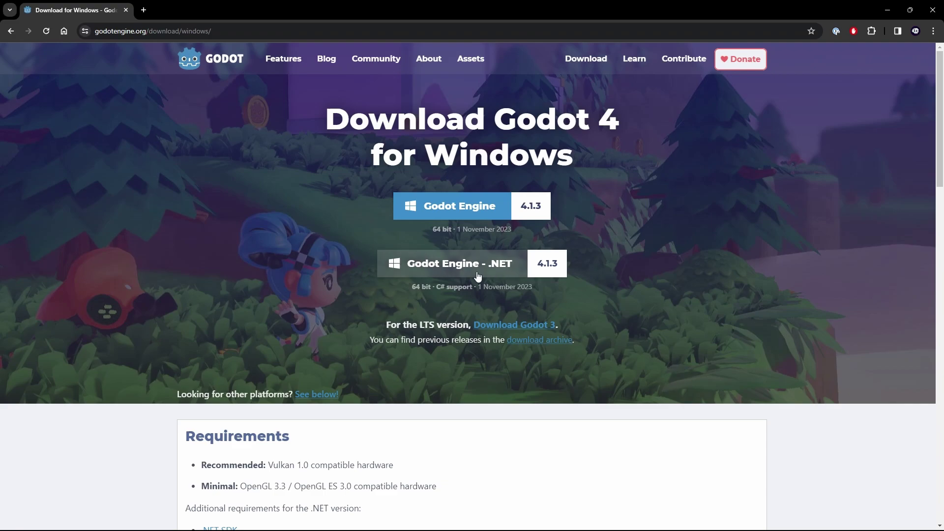
drag(464, 290, 475, 290)
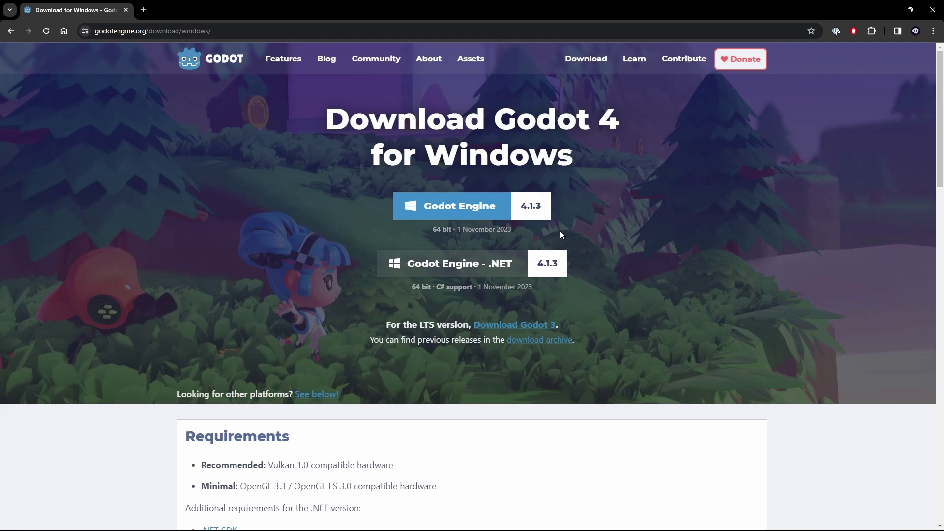
Download the standard Godot Engine 4.1.3 zip and close the 'Godot is downloading!' pop-up.
click(460, 209)
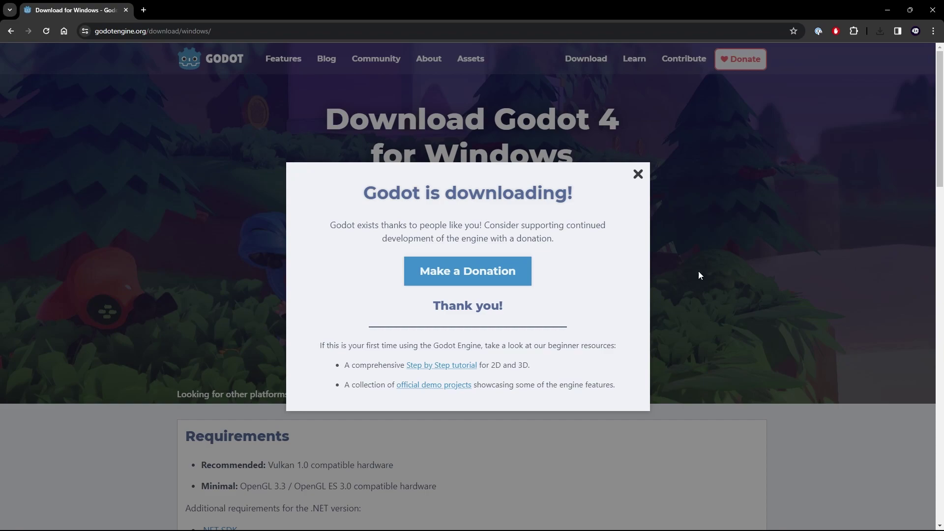
click(638, 175)
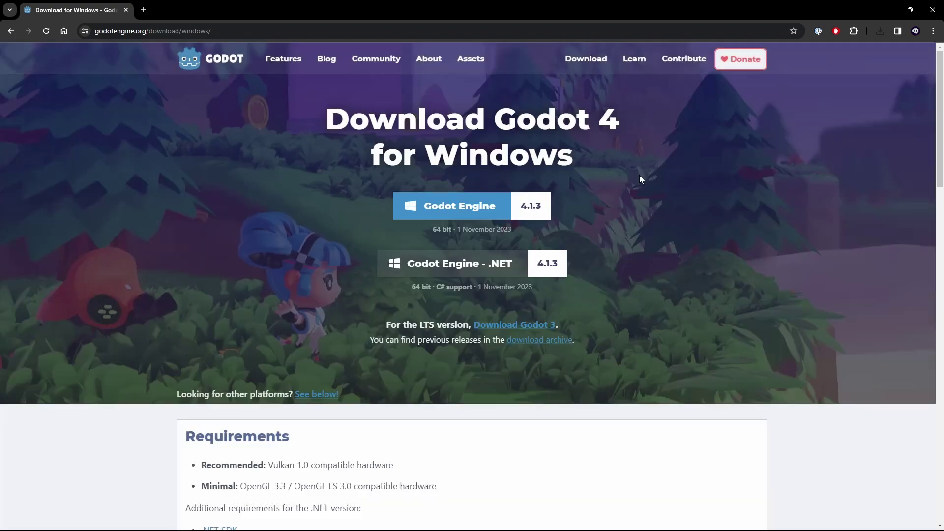
scroll(377, 195, down, 5)
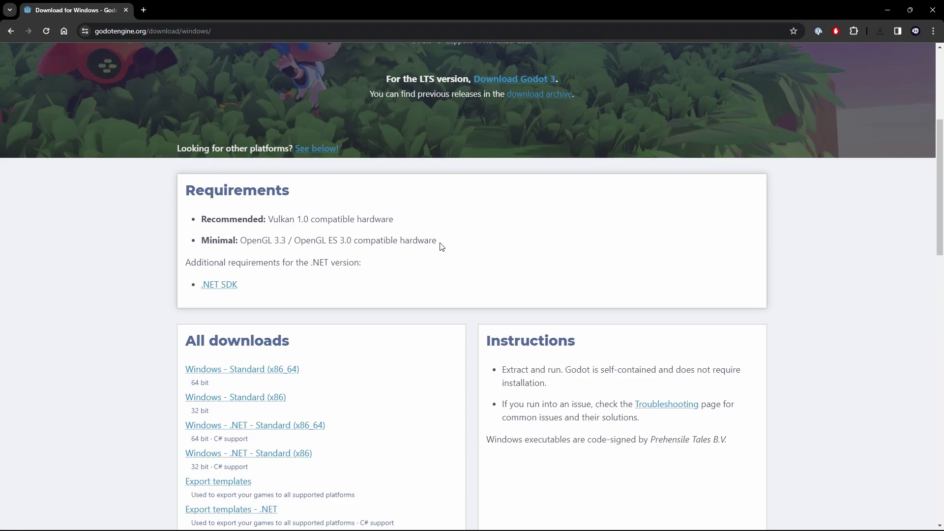
drag(441, 246, 198, 244)
click(198, 244)
scroll(170, 258, down, 3)
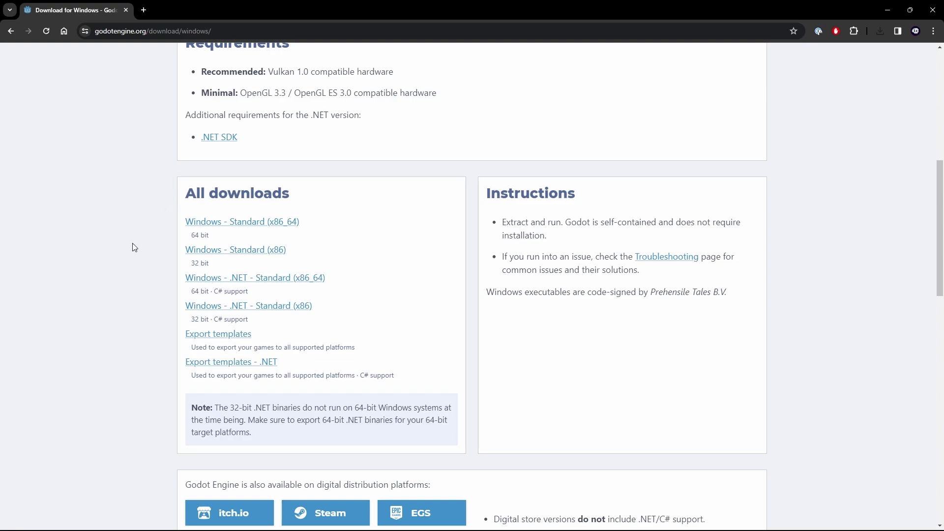
Scroll the download page, then show Chrome's recent downloads listing Godot_v4.1.3-stable_win64.exe.zip.
scroll(138, 245, down, 4)
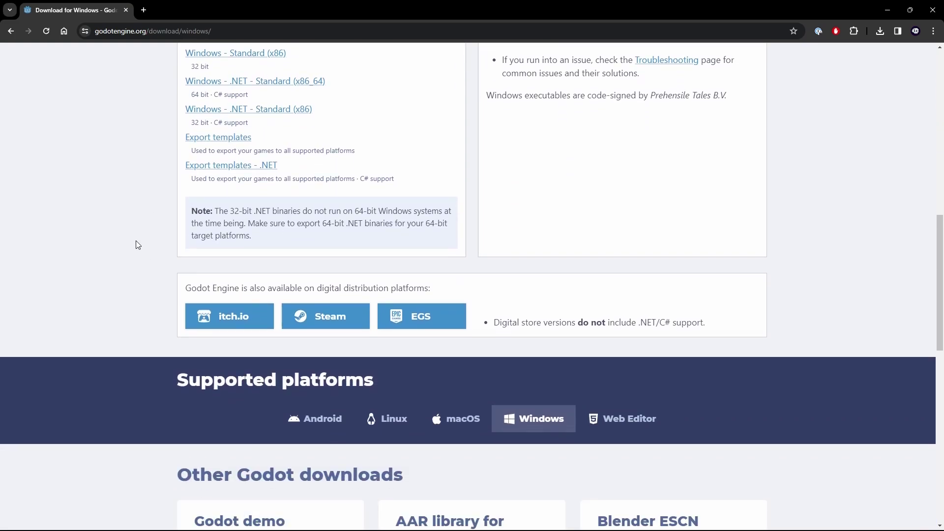
scroll(138, 245, down, 1)
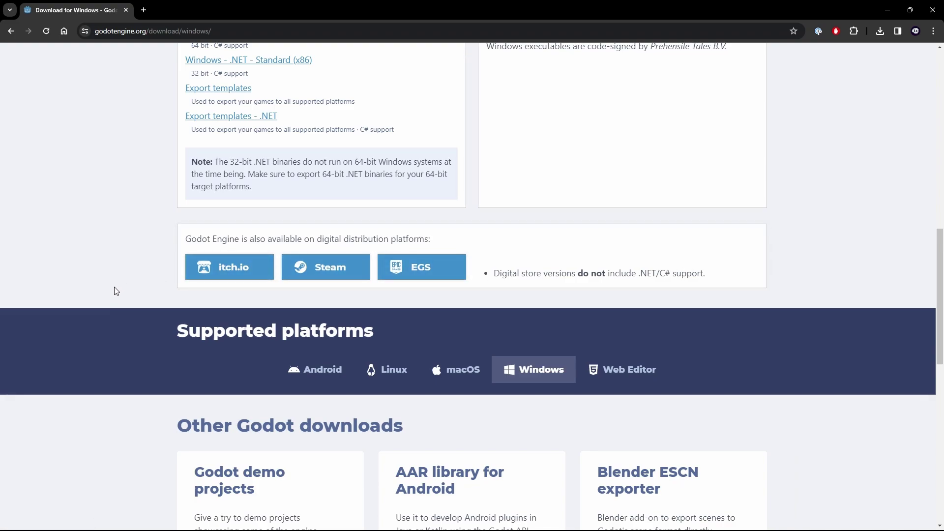
scroll(125, 290, down, 7)
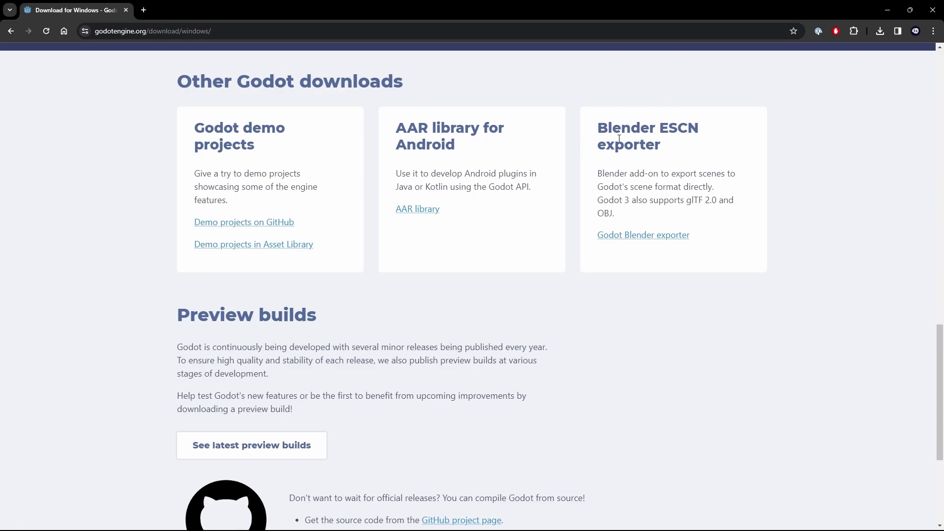
scroll(453, 211, down, 3)
scroll(453, 210, down, 1)
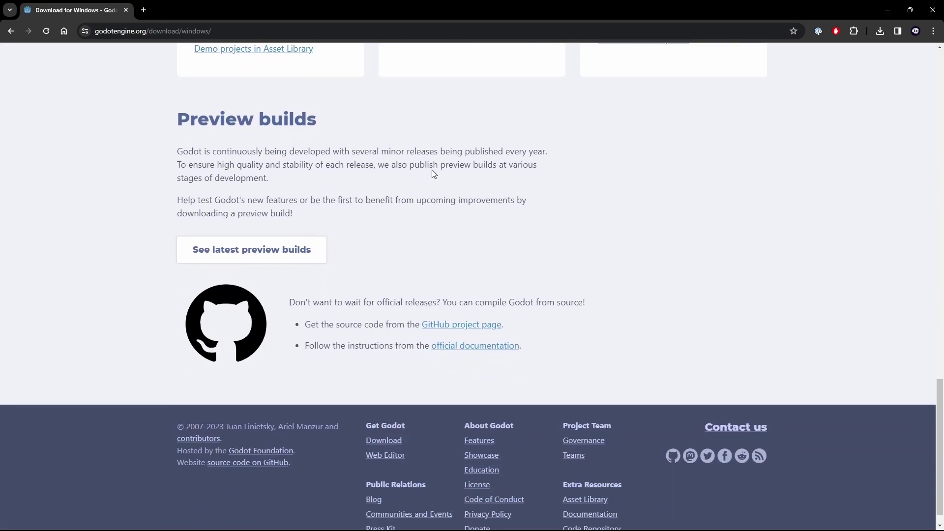
scroll(136, 203, up, 1)
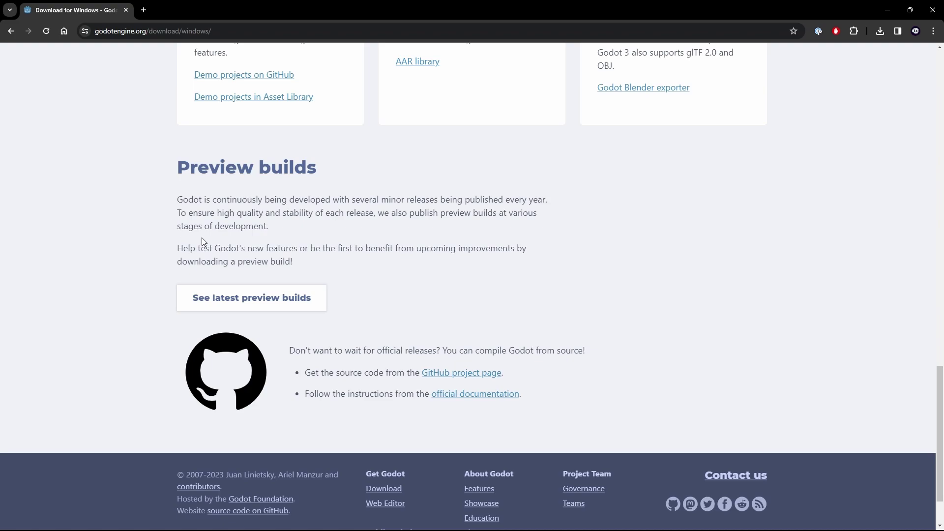
scroll(153, 374, up, 20)
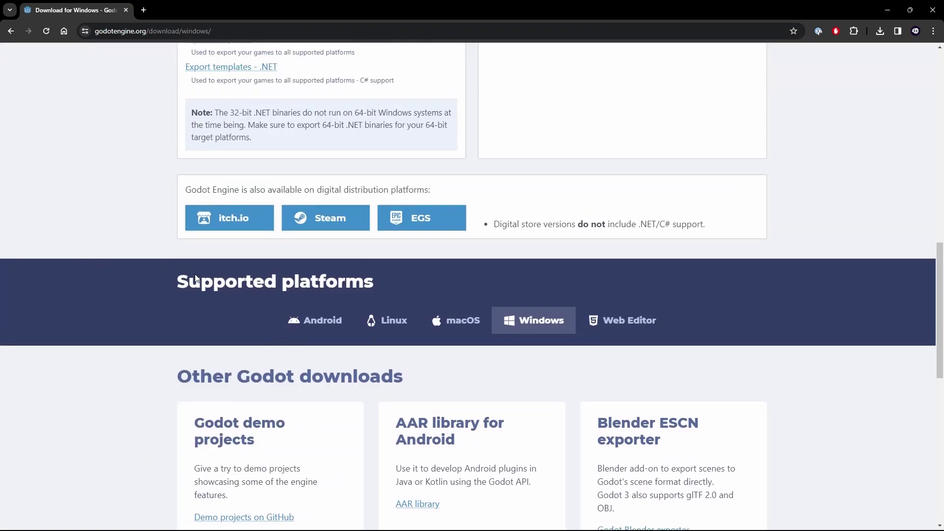
scroll(165, 264, up, 2)
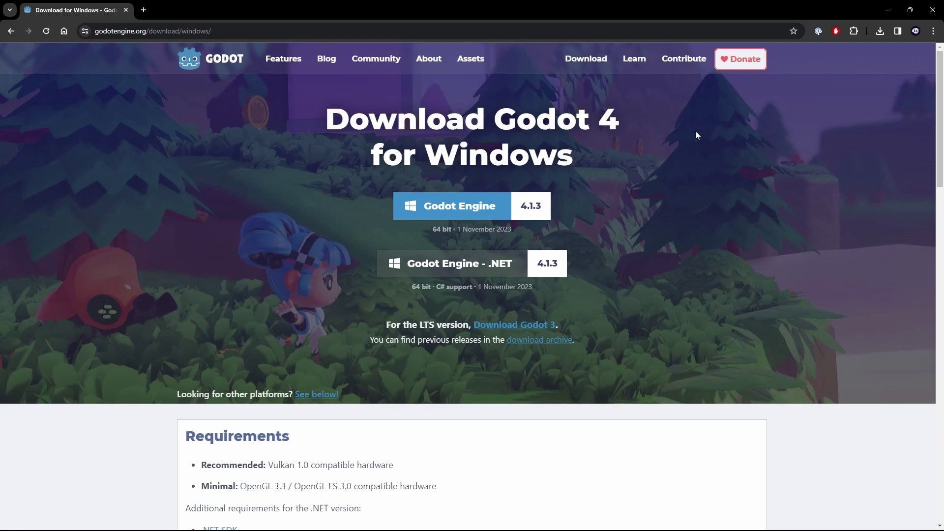
click(879, 33)
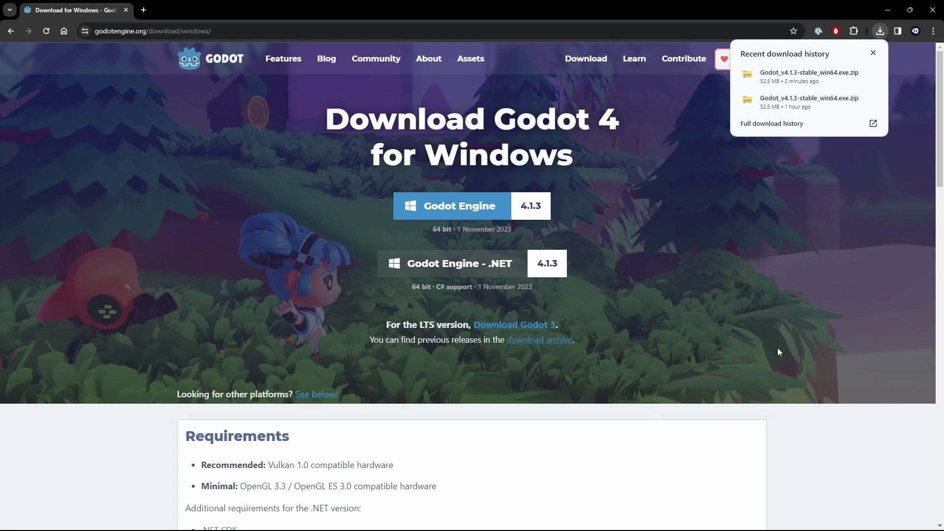
Close the downloads list, dismiss the Start menu, and reopen Chrome's recent downloads.
click(700, 427)
key(super)
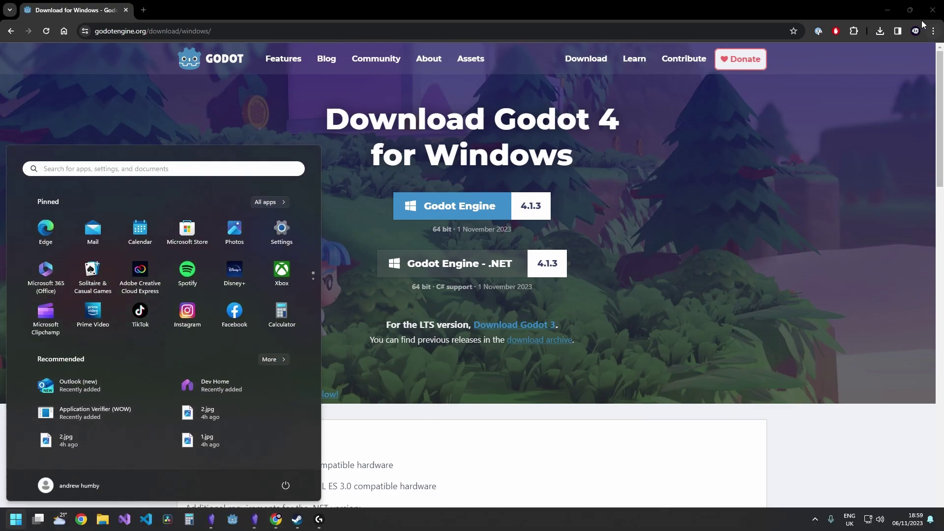
click(881, 31)
Open the downloaded Godot zip, go up to Downloads, and minimize Chrome to reveal the desktop.
click(811, 82)
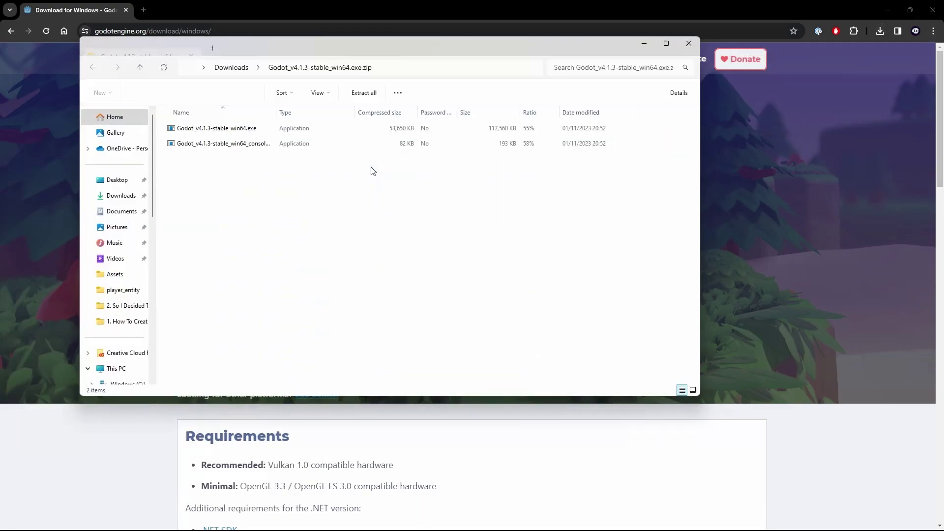
drag(385, 52, 478, 87)
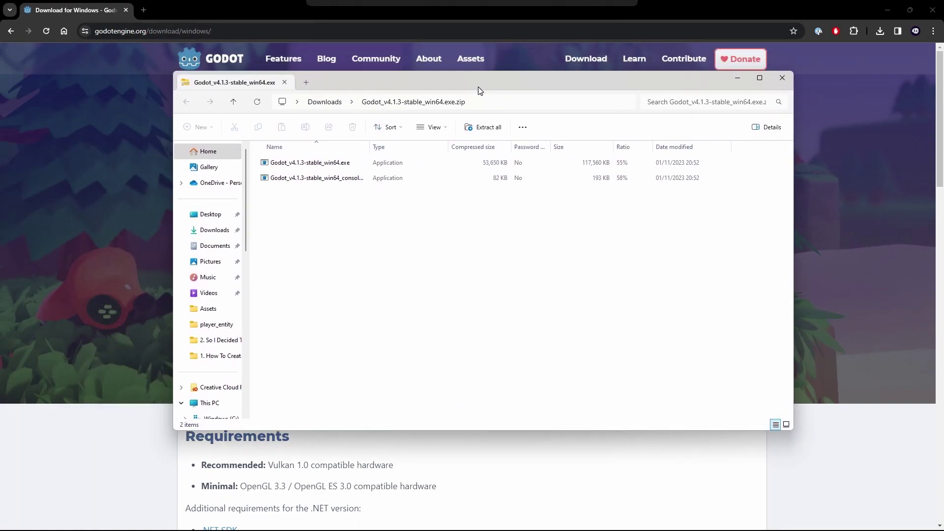
click(324, 102)
click(257, 193)
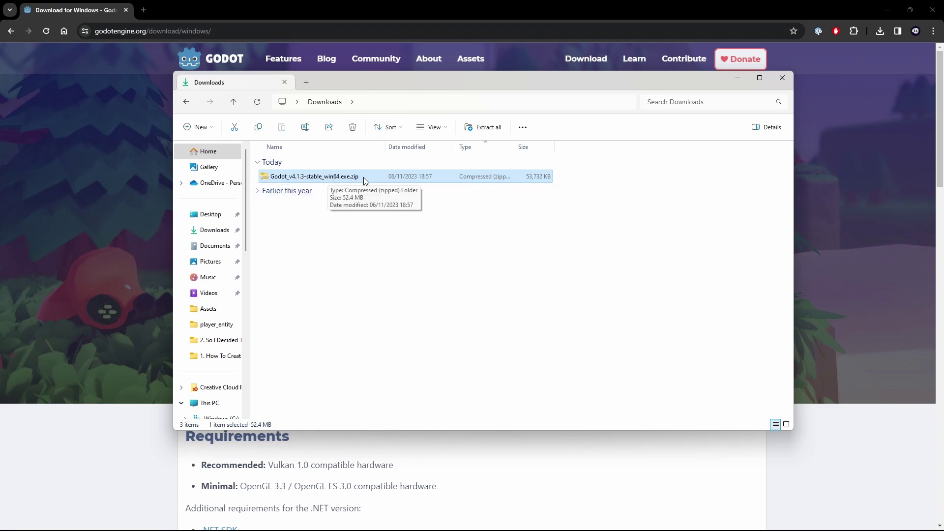
click(884, 6)
drag(592, 75, 698, 144)
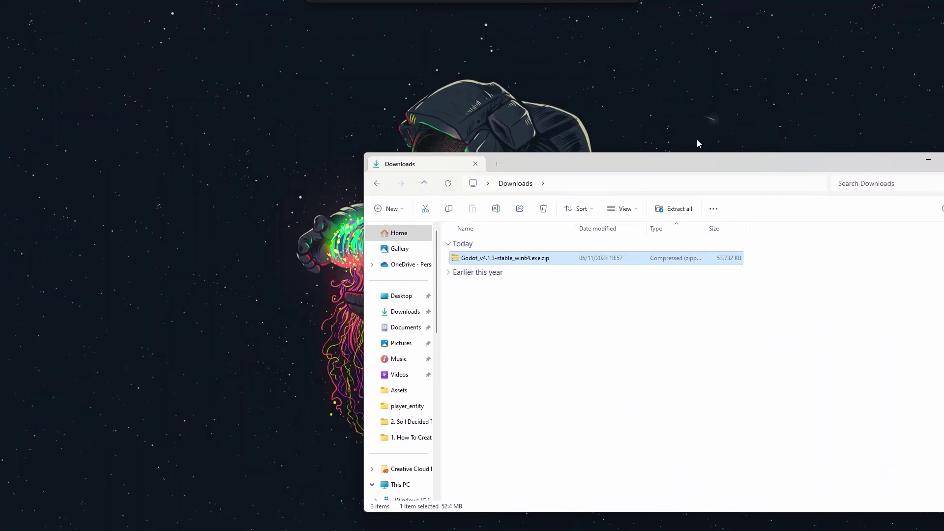
Create a new desktop folder named 'Godot 4'.
right_click(293, 73)
mouse_move(314, 153)
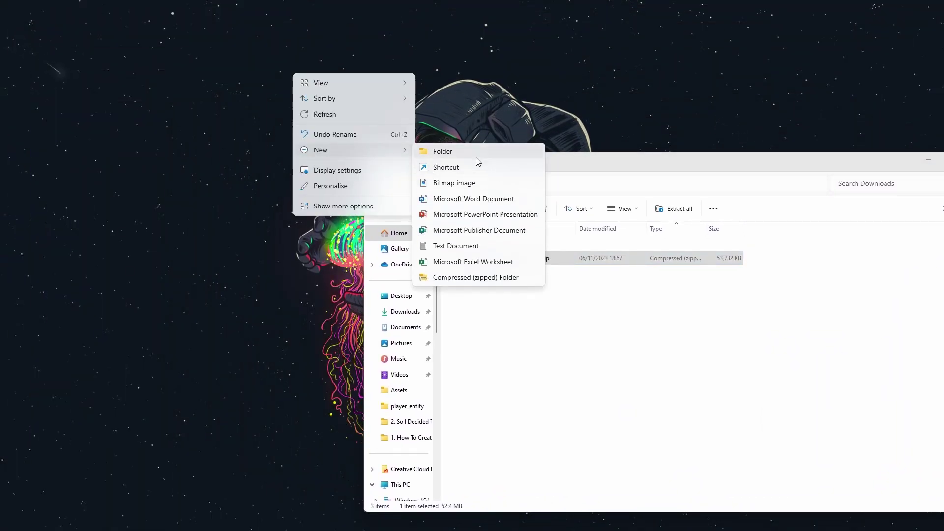
click(478, 161)
text(G)
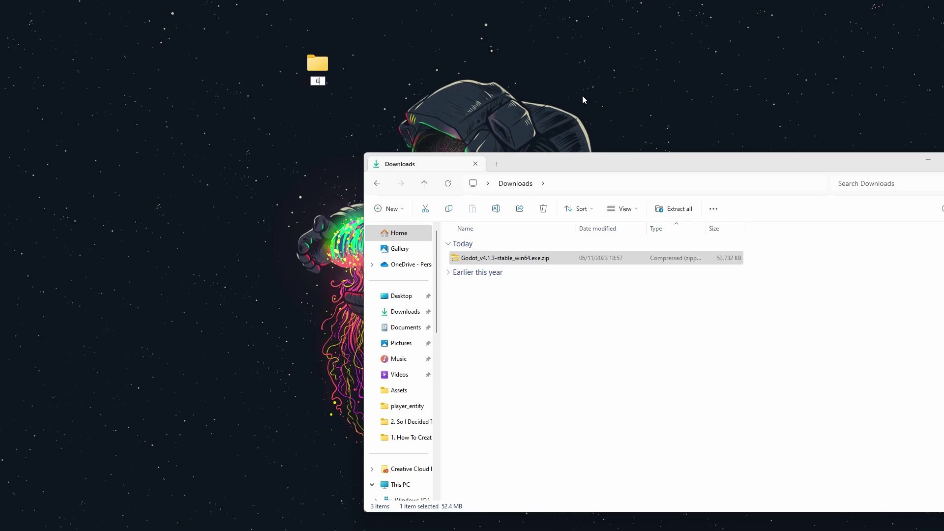
text(odot 4)
key(Return)
Copy both Godot 4.1.3 executables from the zip into Godot 4 and open that folder.
click(540, 289)
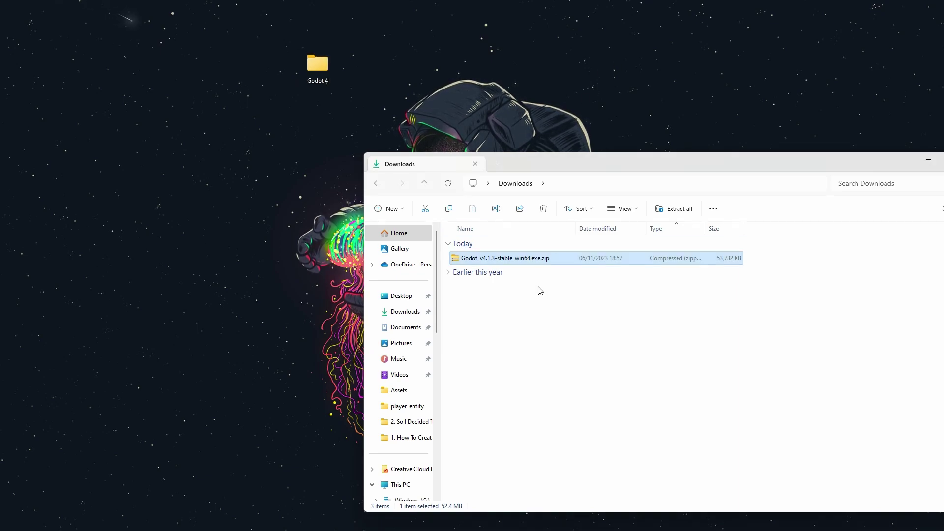
double_click(492, 259)
drag(585, 162, 605, 30)
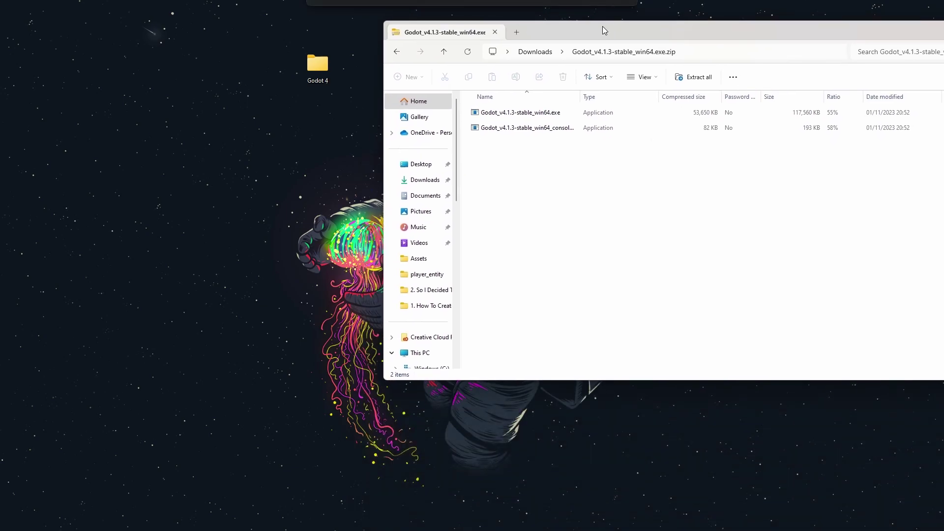
drag(629, 179, 493, 100)
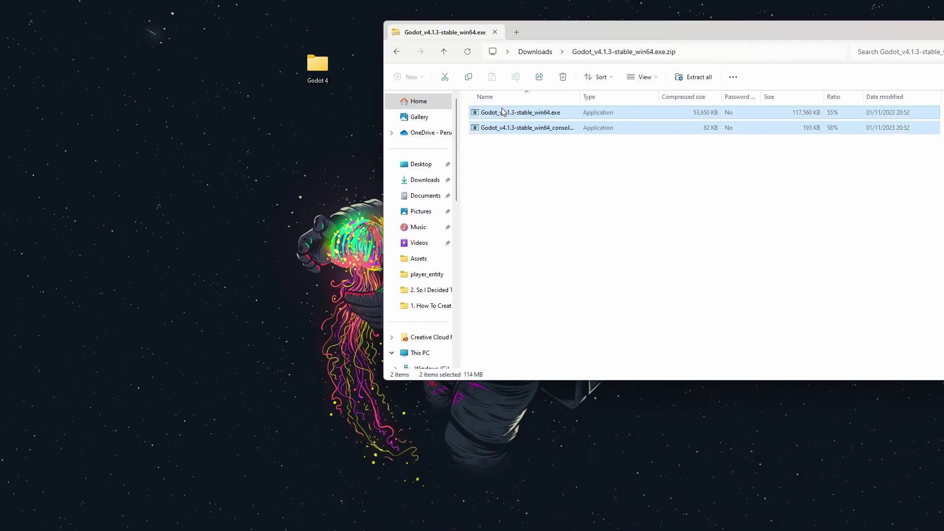
click(317, 66)
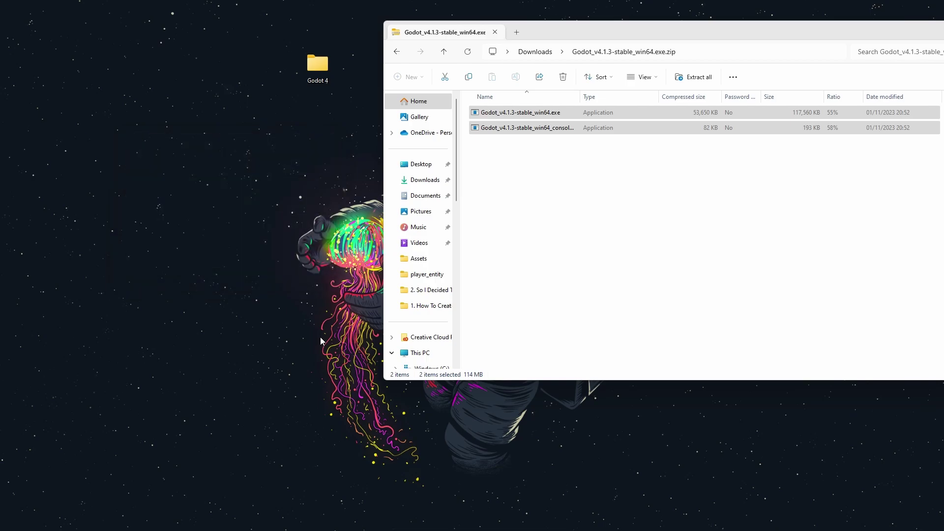
double_click(321, 67)
drag(807, 36, 581, 115)
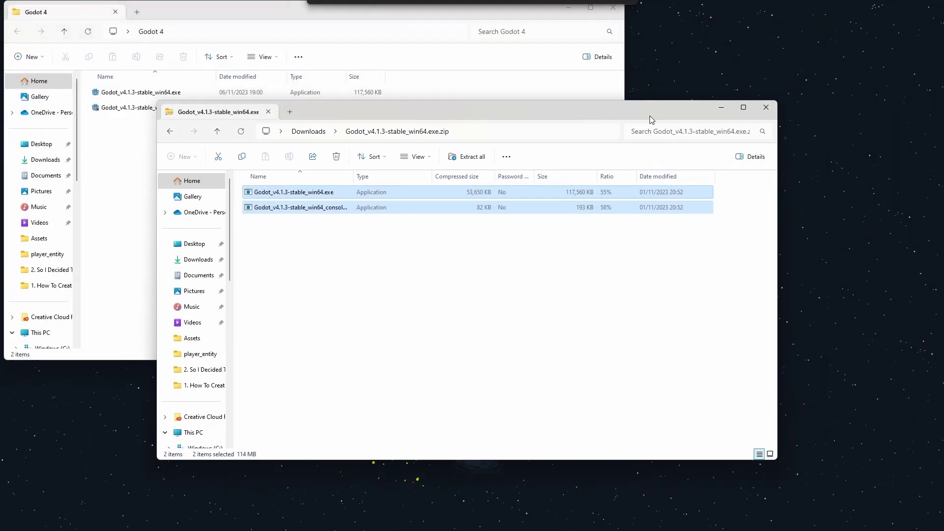
click(764, 107)
drag(309, 11, 527, 63)
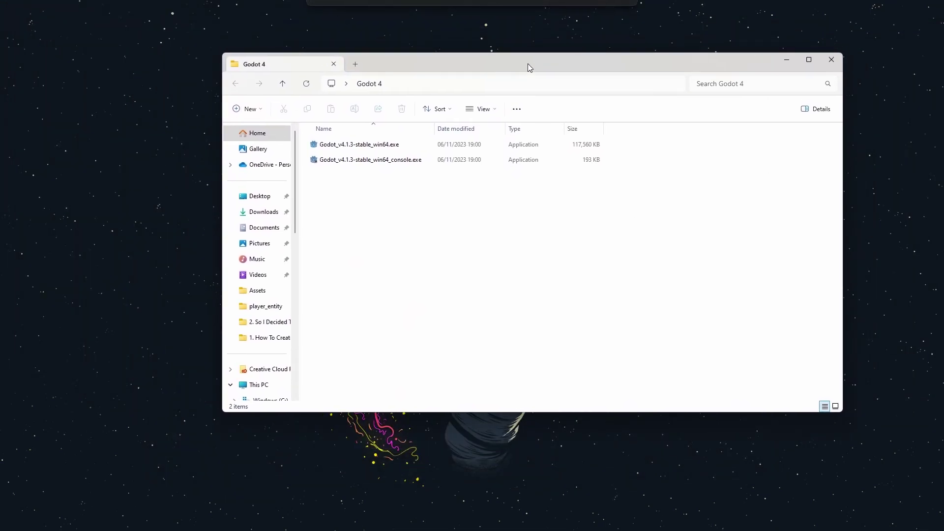
click(384, 149)
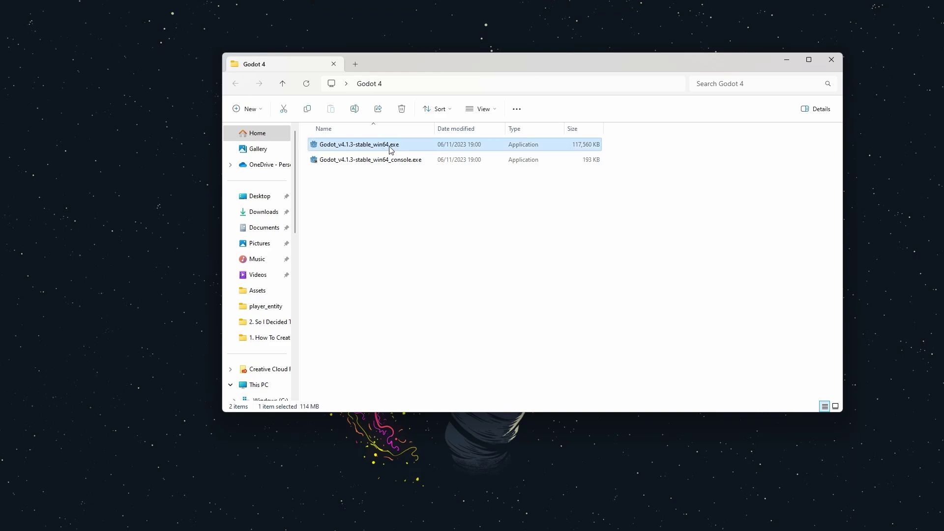
click(453, 210)
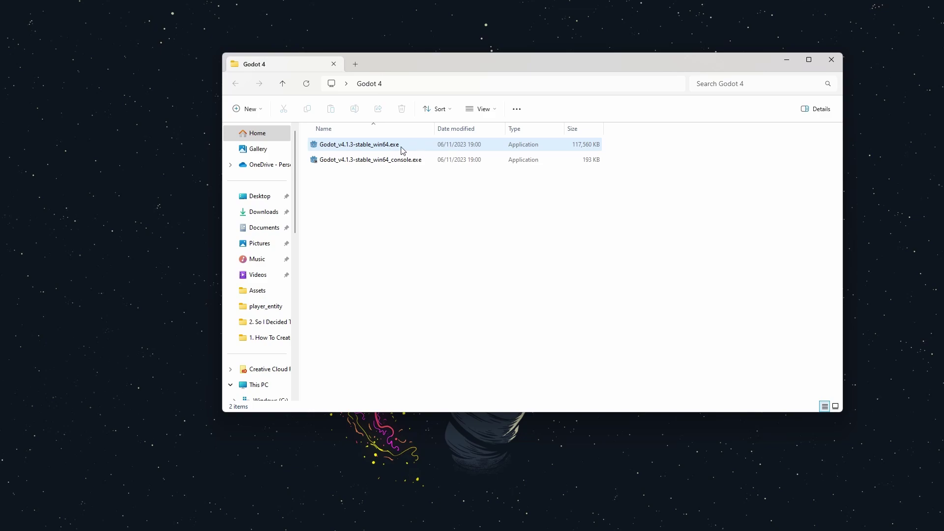
drag(527, 206, 307, 153)
click(377, 196)
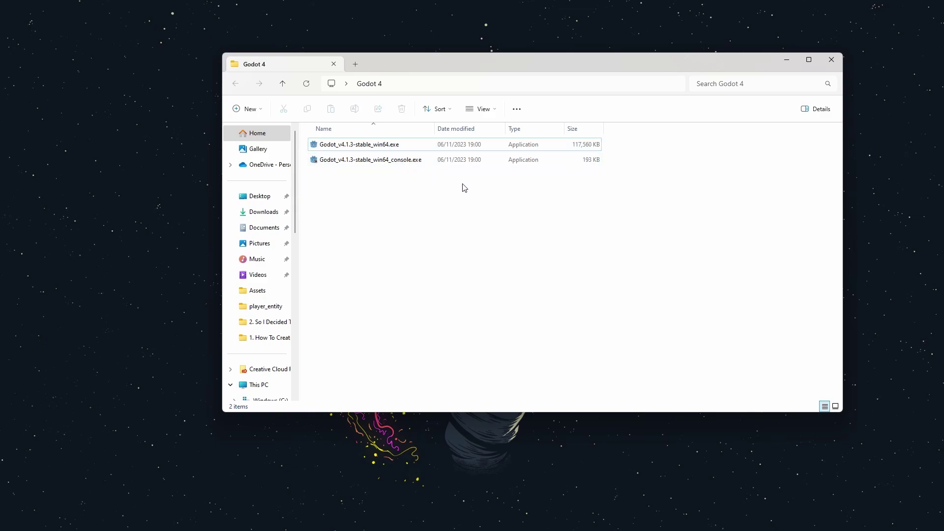
drag(444, 186, 357, 178)
drag(541, 64, 483, 145)
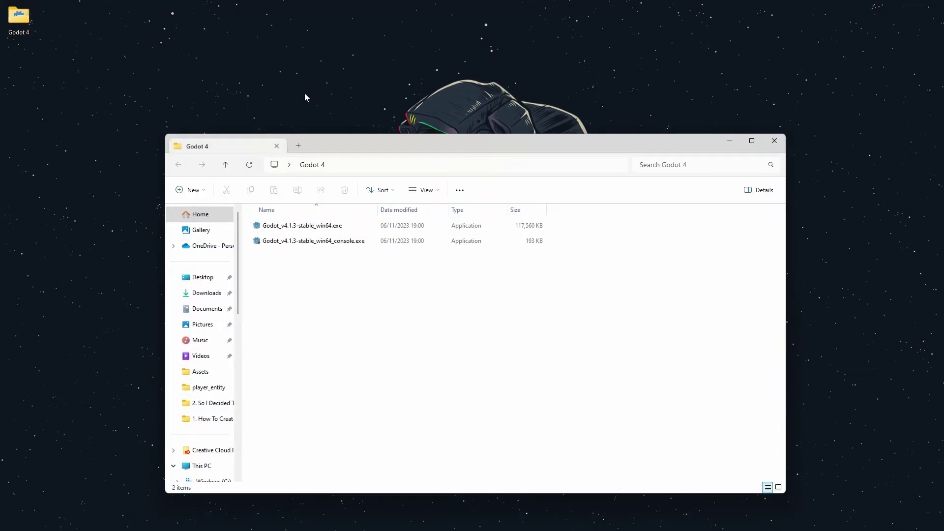
Navigate to SSD (F:) > GameDev > Course in the navigation pane.
drag(368, 141, 494, 57)
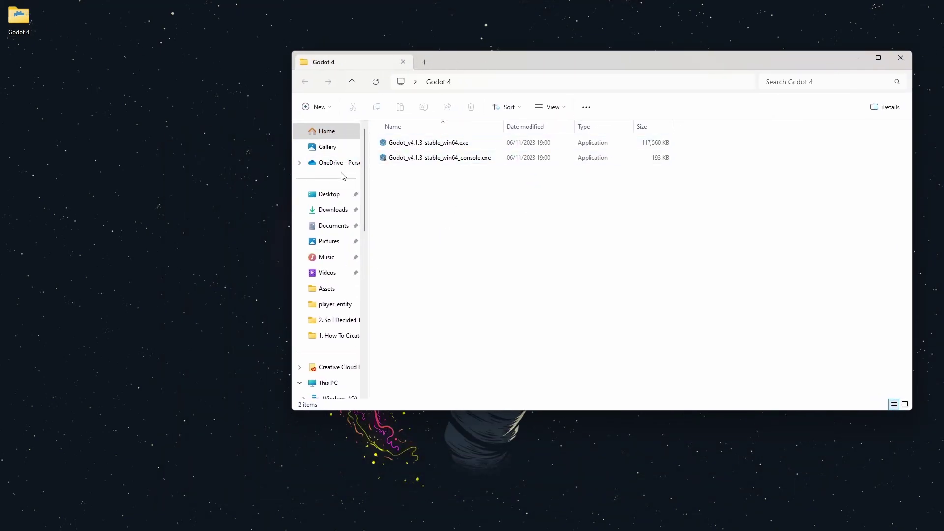
scroll(346, 179, down, 3)
scroll(347, 182, up, 3)
scroll(347, 182, down, 5)
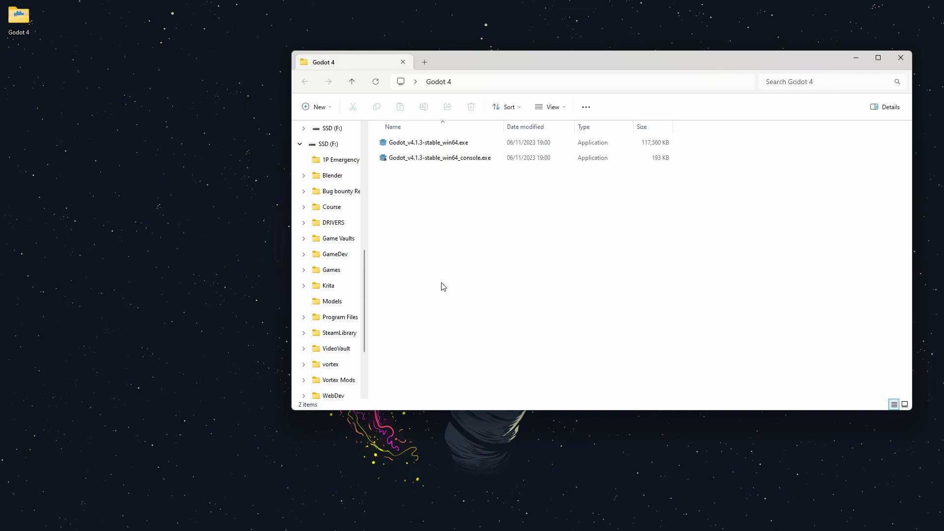
scroll(325, 252, up, 3)
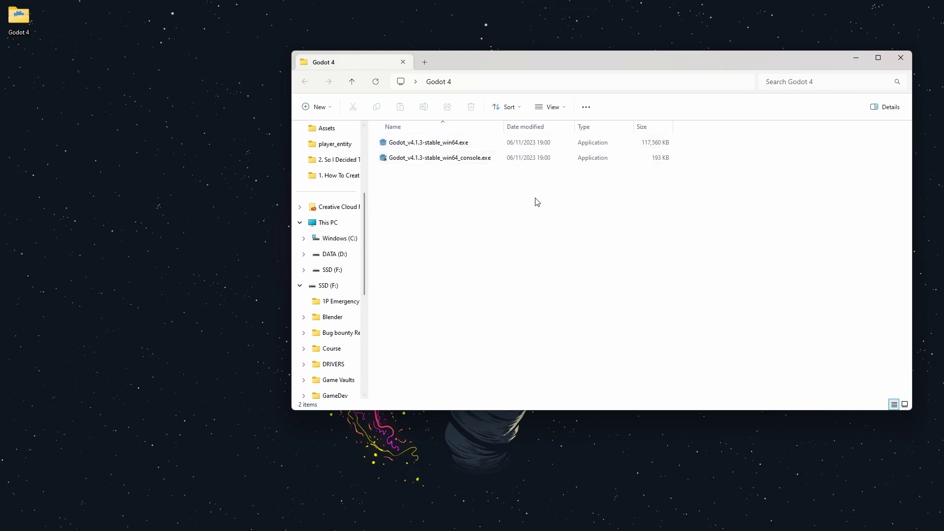
drag(536, 202, 483, 240)
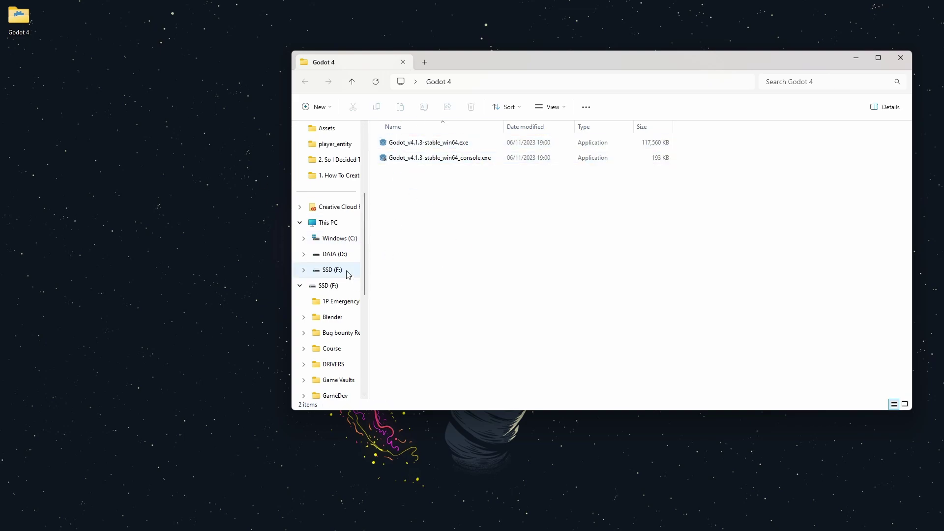
scroll(348, 270, down, 5)
scroll(329, 248, up, 1)
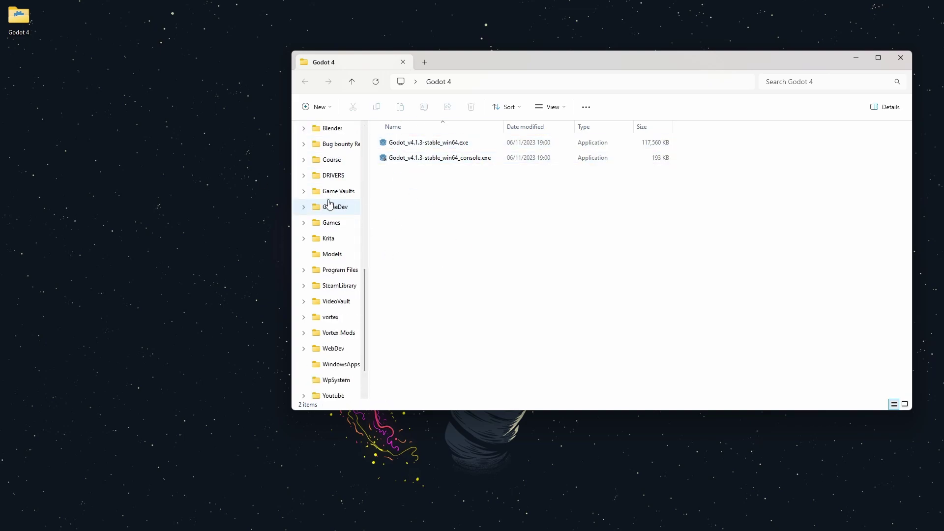
click(328, 207)
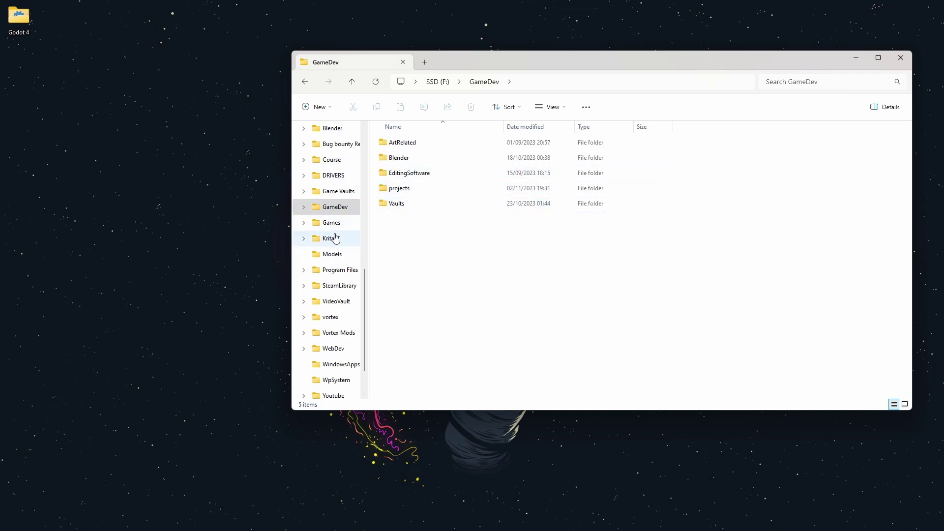
scroll(346, 259, down, 1)
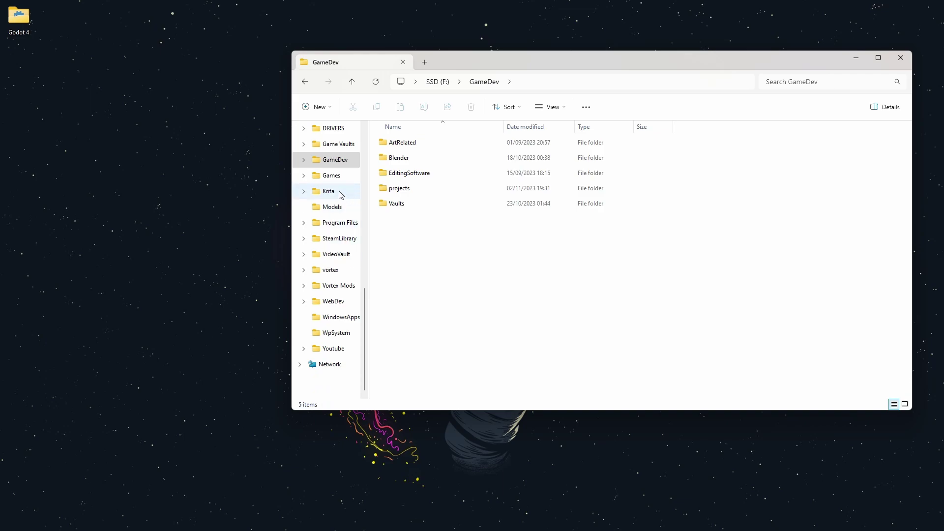
scroll(340, 197, up, 2)
click(342, 212)
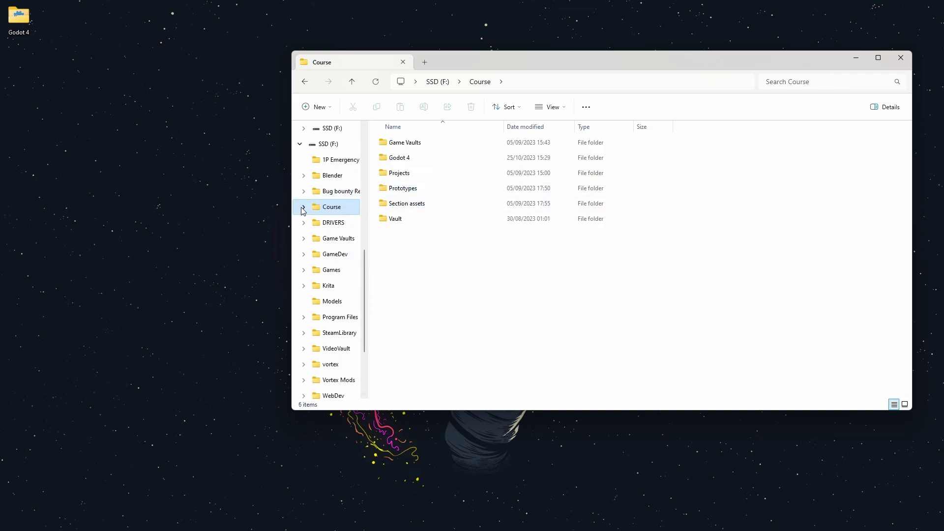
Peek into Game Vaults, then open Course's Godot 4 folder holding the v4.1.1 files.
click(417, 144)
double_click(417, 144)
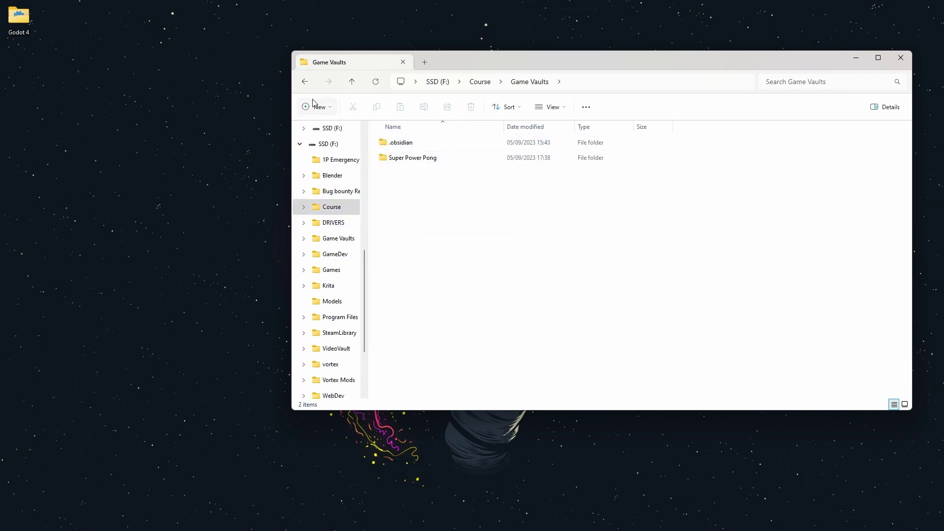
key(alt+Left)
double_click(411, 158)
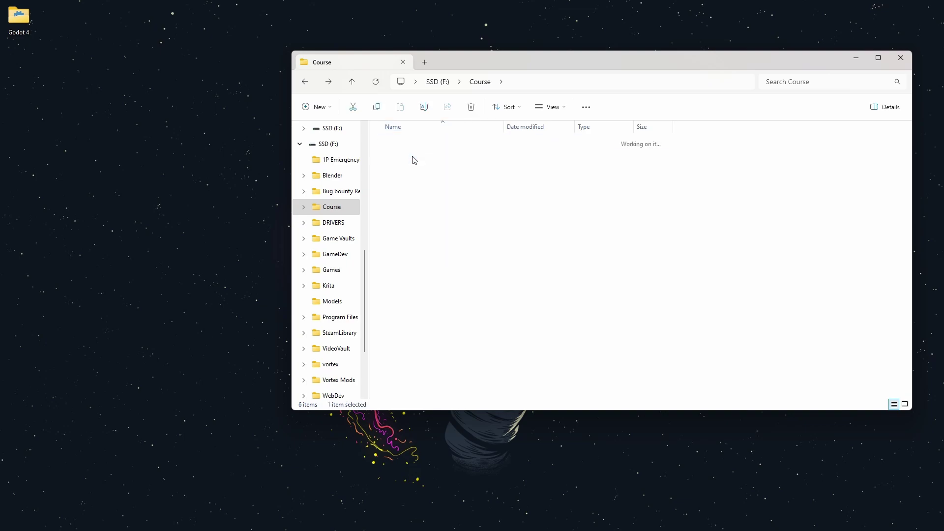
drag(545, 273, 449, 143)
click(414, 219)
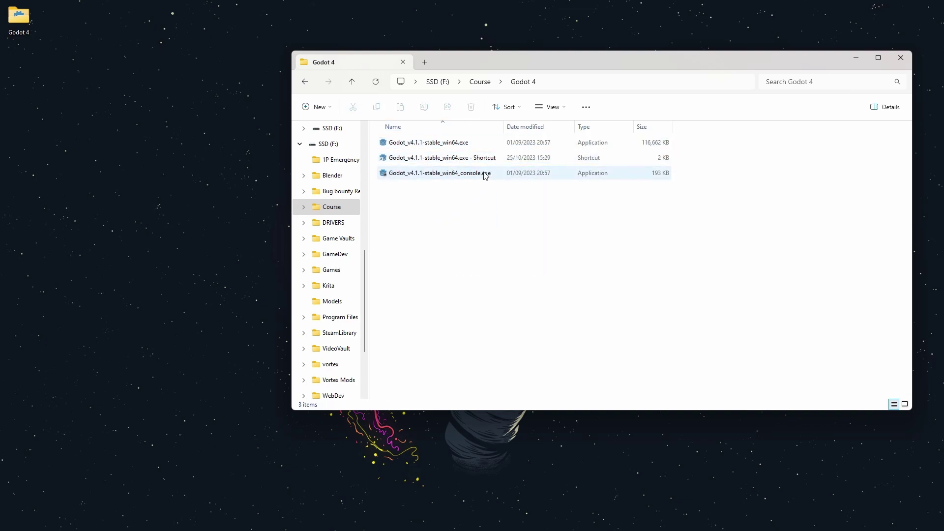
click(492, 158)
click(515, 245)
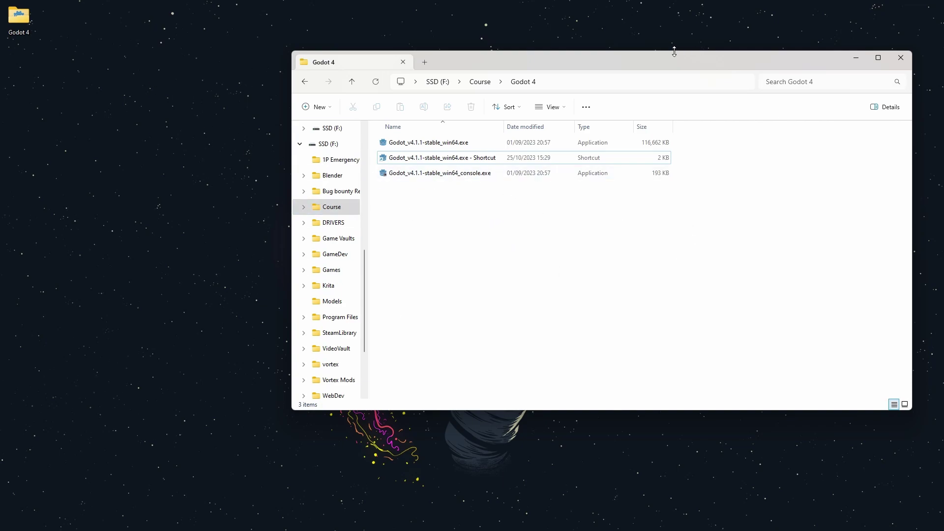
drag(665, 63, 573, 40)
Close File Explorer, leaving only the desktop with its Godot 4 folder.
mouse_move(462, 529)
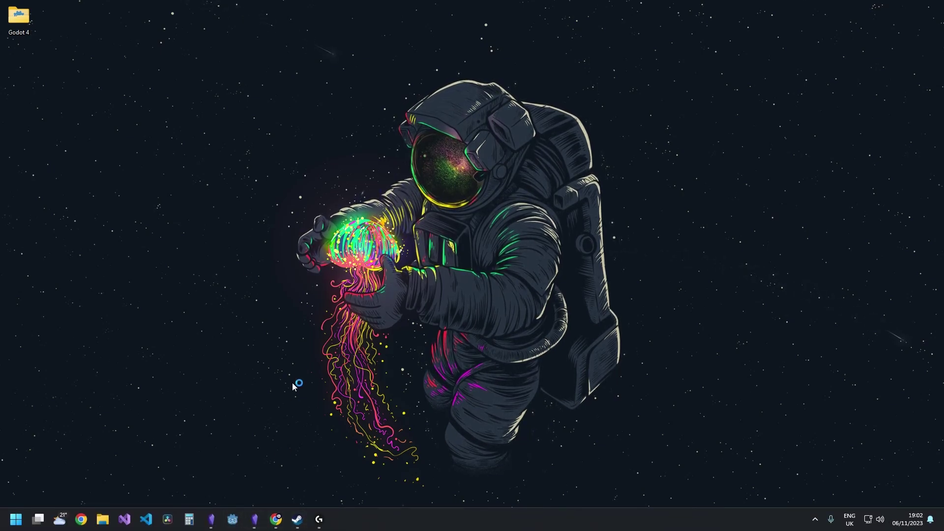
Launch the Godot v4.1.1 Project Manager from the taskbar, scroll its project list, and reposition it.
click(233, 520)
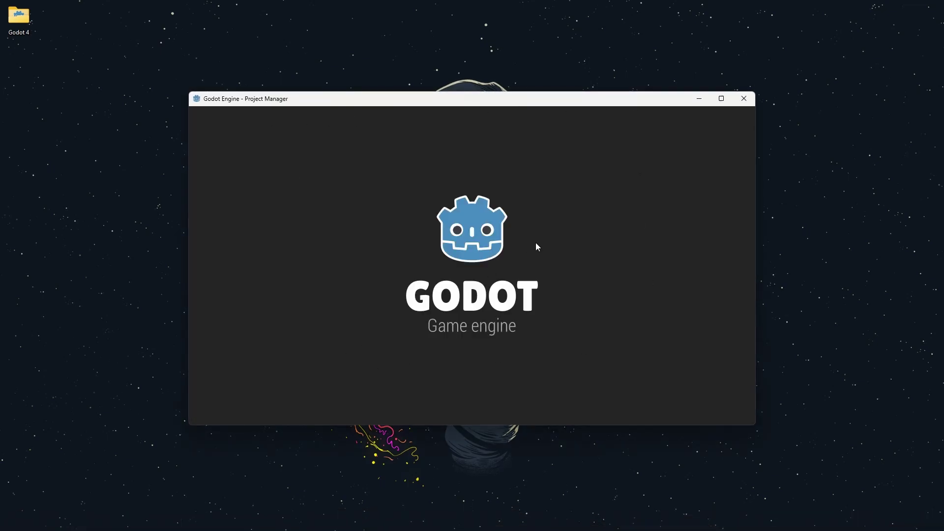
scroll(495, 226, down, 3)
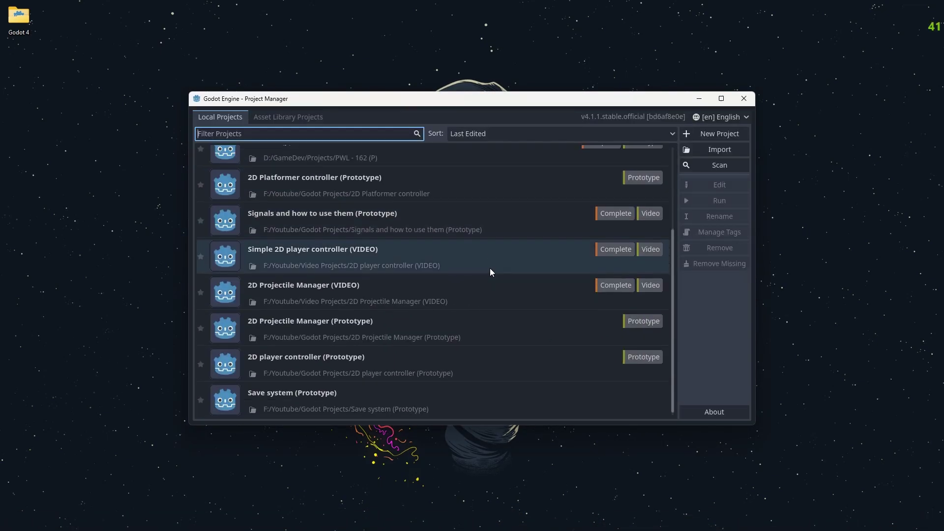
scroll(490, 268, up, 3)
drag(443, 99, 361, 70)
scroll(236, 236, down, 3)
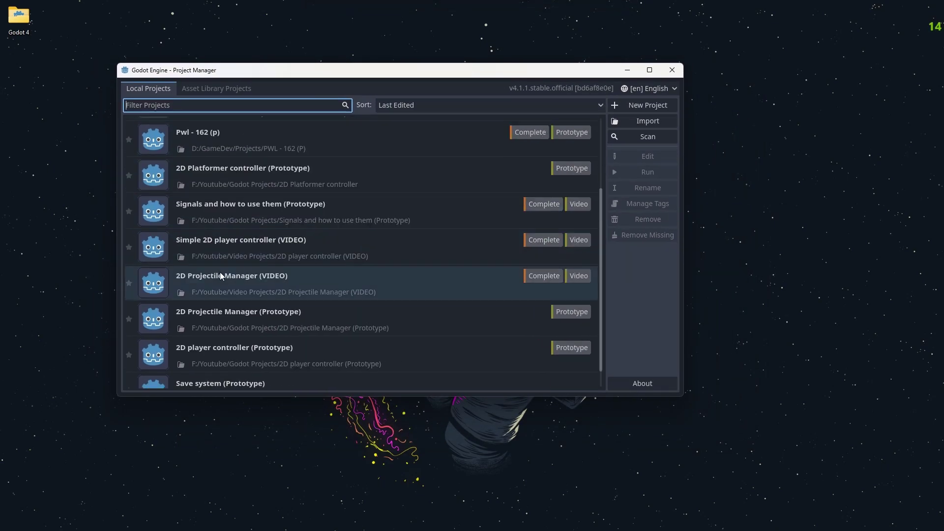
scroll(247, 329, down, 1)
scroll(260, 329, up, 3)
scroll(260, 329, up, 1)
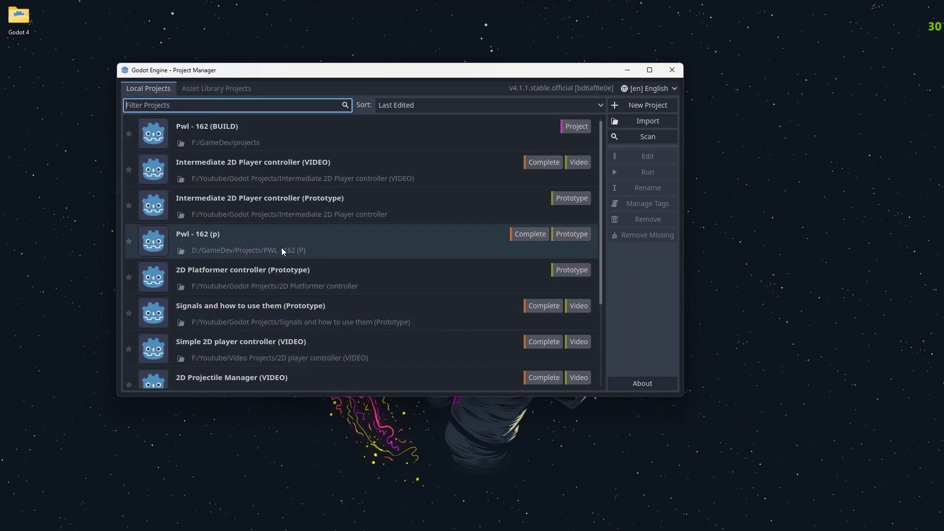
drag(403, 78, 428, 58)
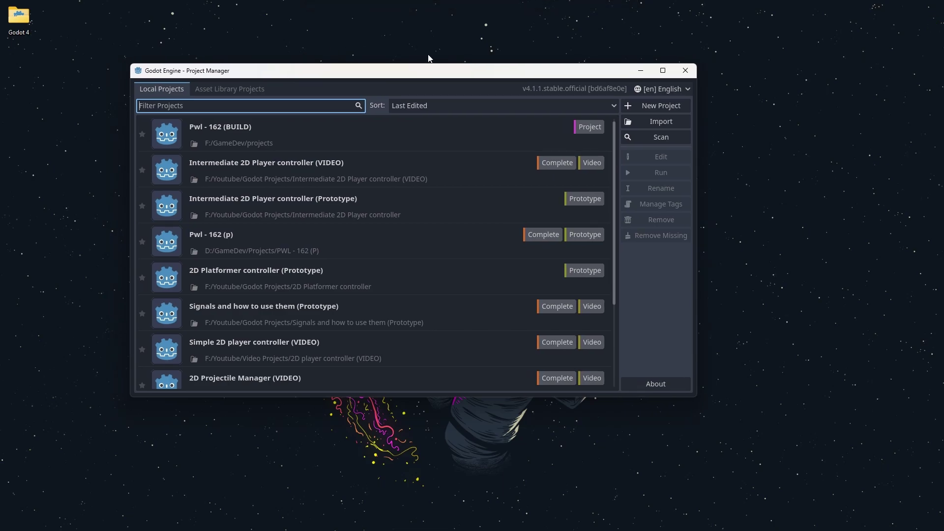